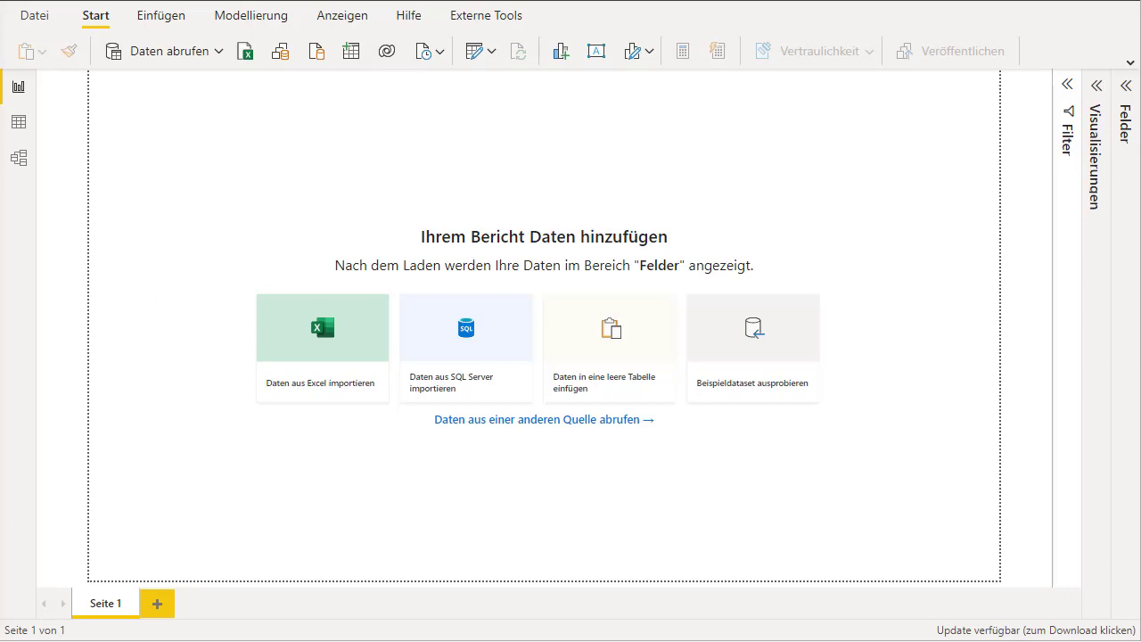
Bring the XLSX folder window forward and open file_example_XLS_10.xls in Excel.
{"action": "mouse_move", "coordinate": [52, 641]}
{"action": "left_click", "coordinate": [49, 584]}
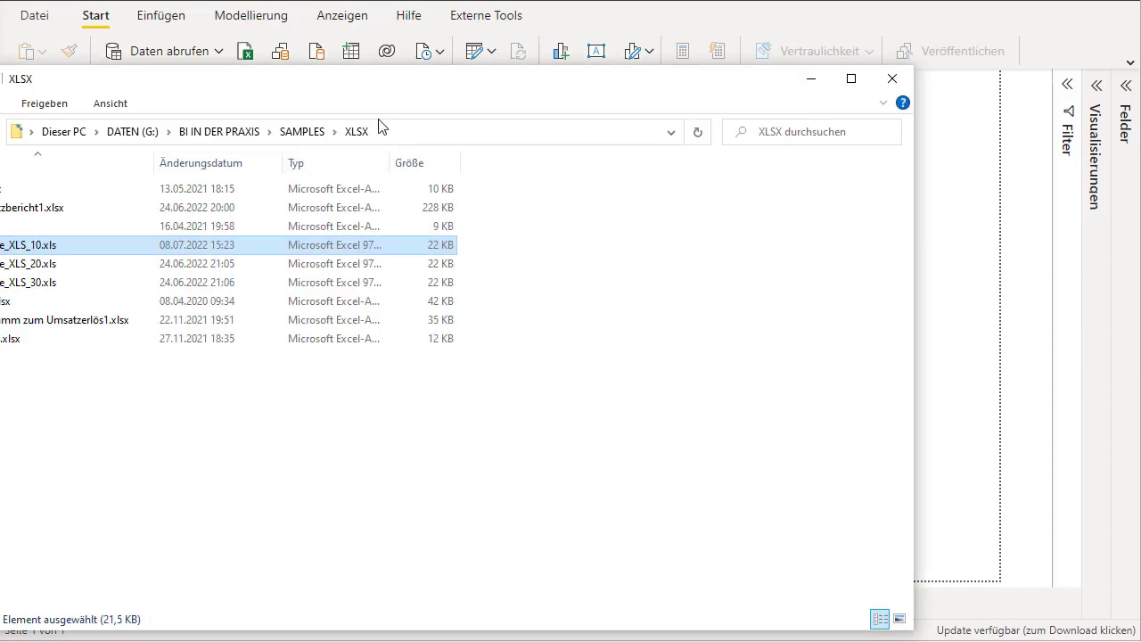
{"action": "left_click_drag", "start_coordinate": [436, 90], "coordinate": [529, 66]}
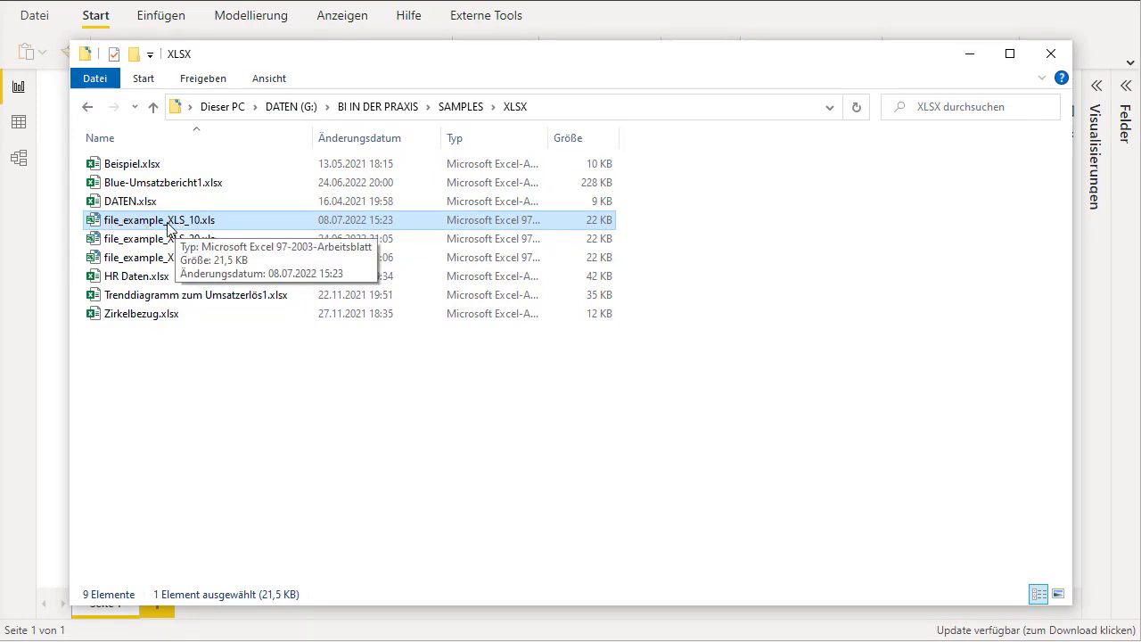
{"action": "double_click", "coordinate": [276, 219]}
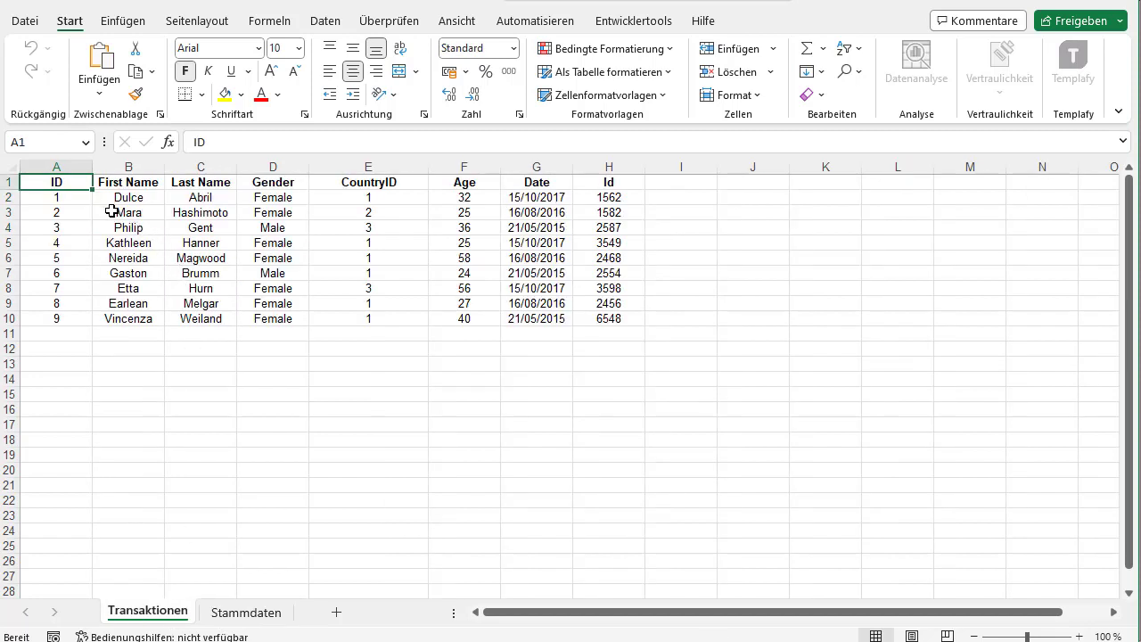
Review the Transaktionen column headers from ID to Id and the Gender column.
{"action": "left_click", "coordinate": [107, 212]}
{"action": "left_click", "coordinate": [69, 181]}
{"action": "left_click_drag", "start_coordinate": [244, 181], "coordinate": [609, 181]}
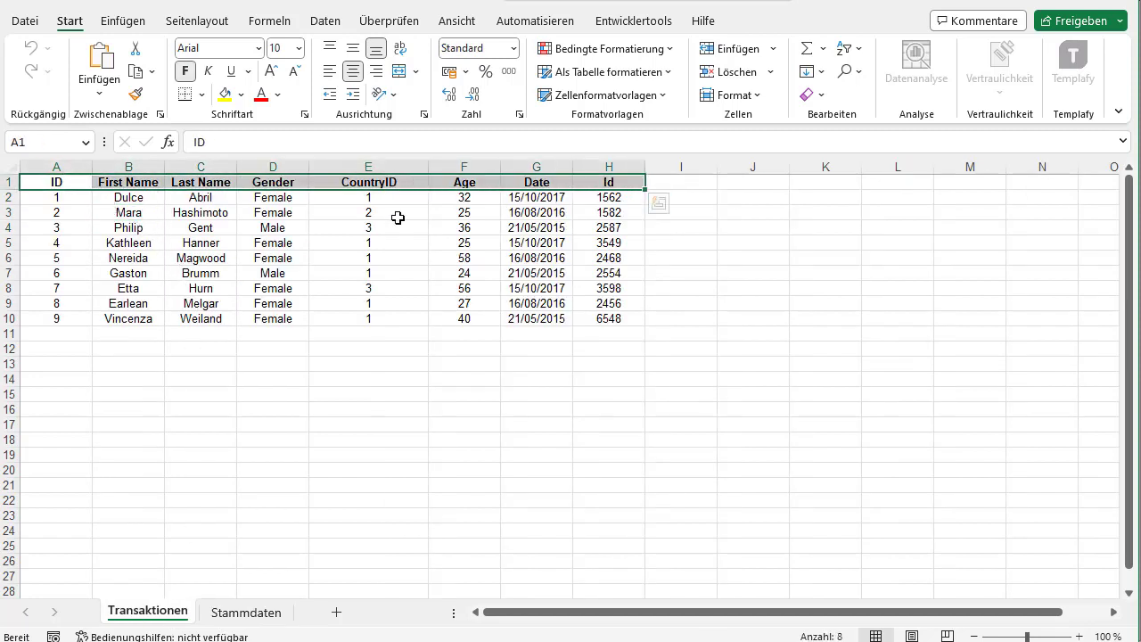
{"action": "left_click", "coordinate": [276, 243]}
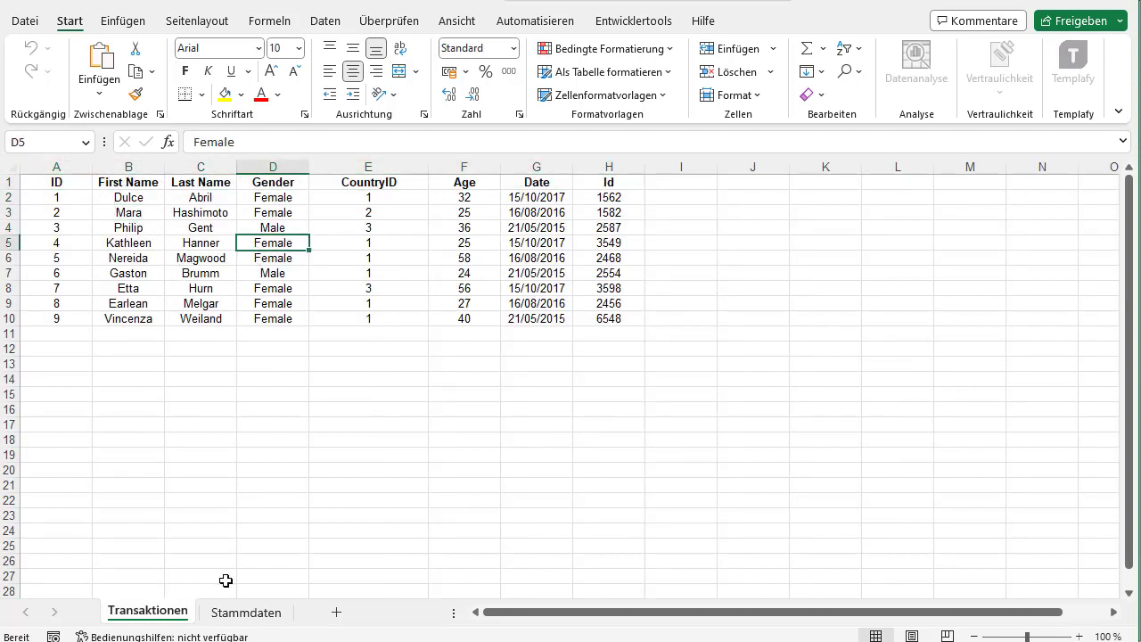
Switch to the Stammdaten sheet and inspect its CountryID values 1 to 3.
{"action": "left_click", "coordinate": [233, 615]}
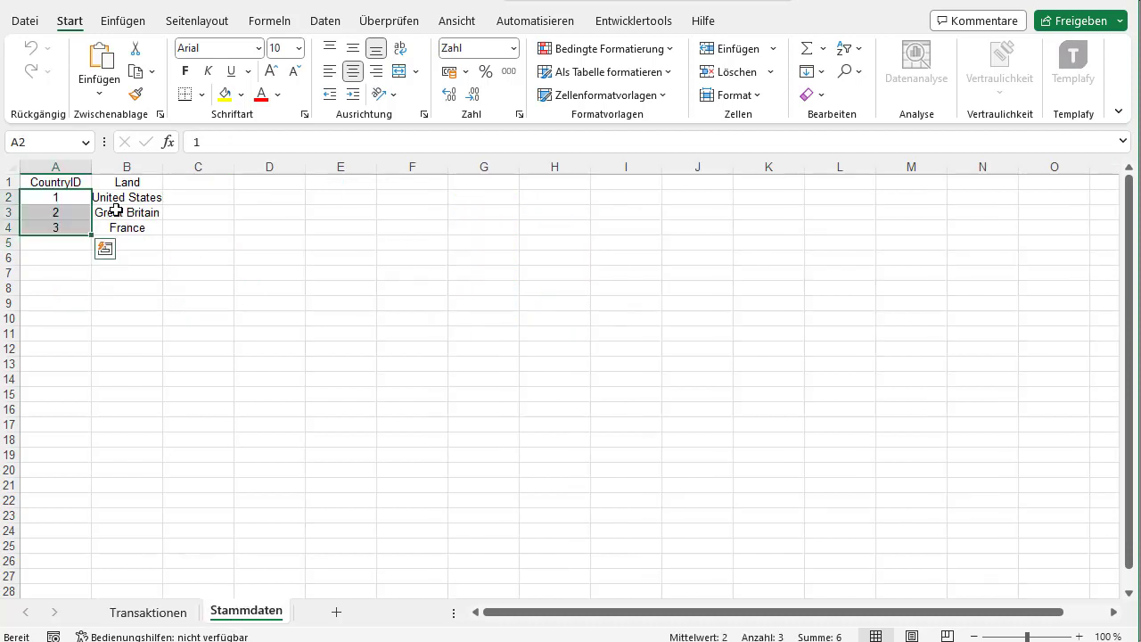
{"action": "left_click", "coordinate": [74, 183]}
{"action": "left_click", "coordinate": [74, 184]}
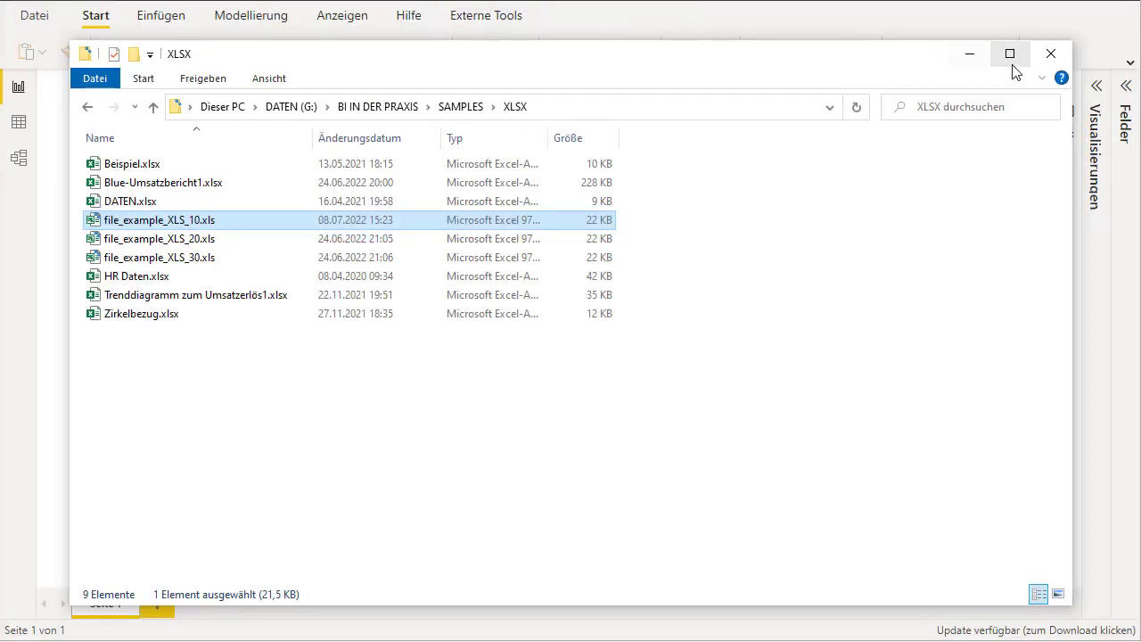
Hide Explorer and choose Daten abrufen > Datei > Excel-Arbeitsmappe to import a workbook.
{"action": "left_click", "coordinate": [972, 57]}
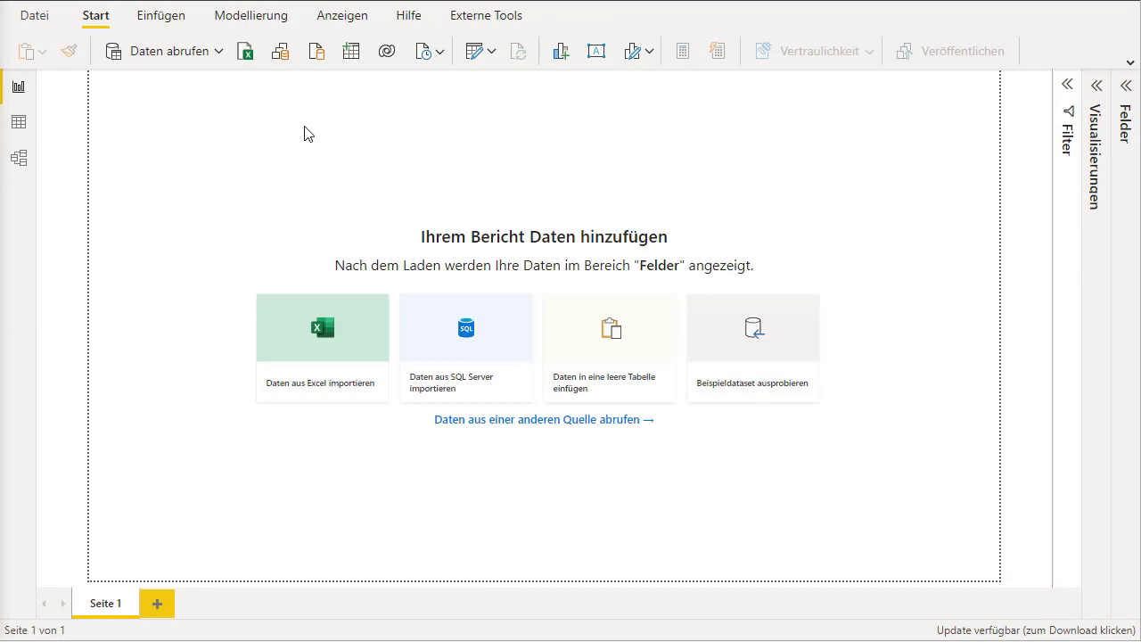
{"action": "left_click", "coordinate": [165, 18]}
{"action": "left_click", "coordinate": [103, 18]}
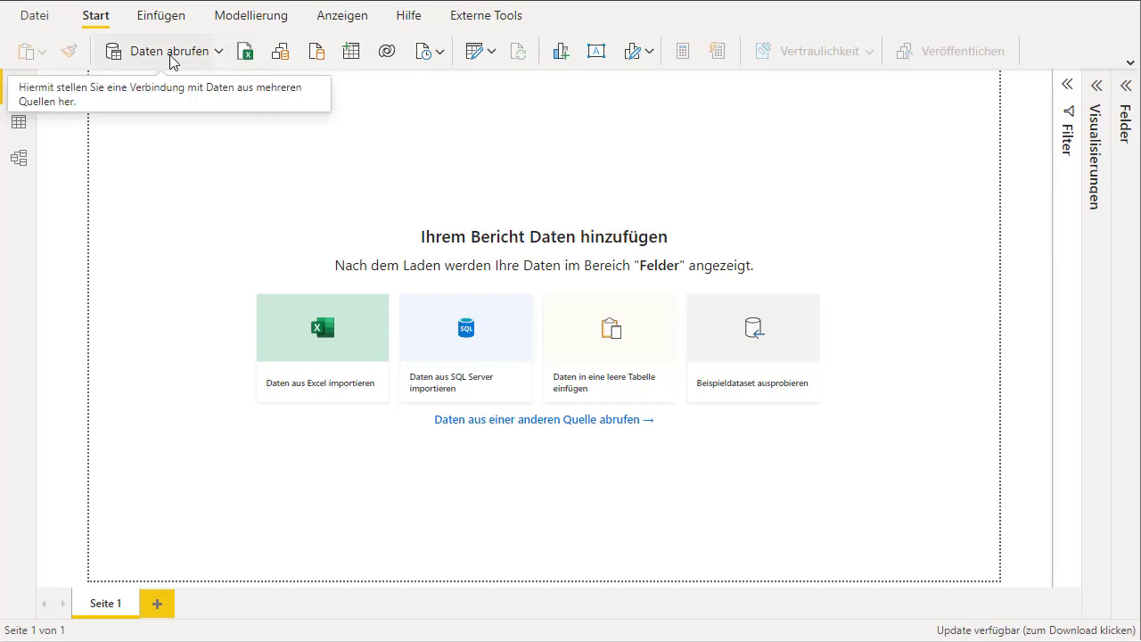
{"action": "left_click", "coordinate": [196, 56]}
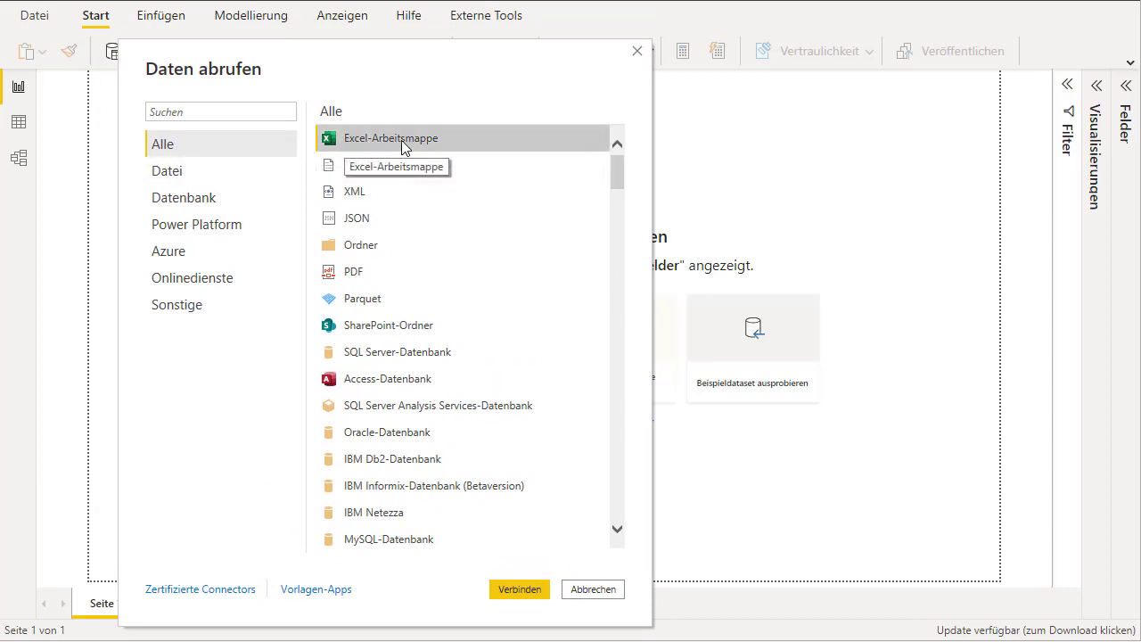
{"action": "left_click", "coordinate": [263, 169]}
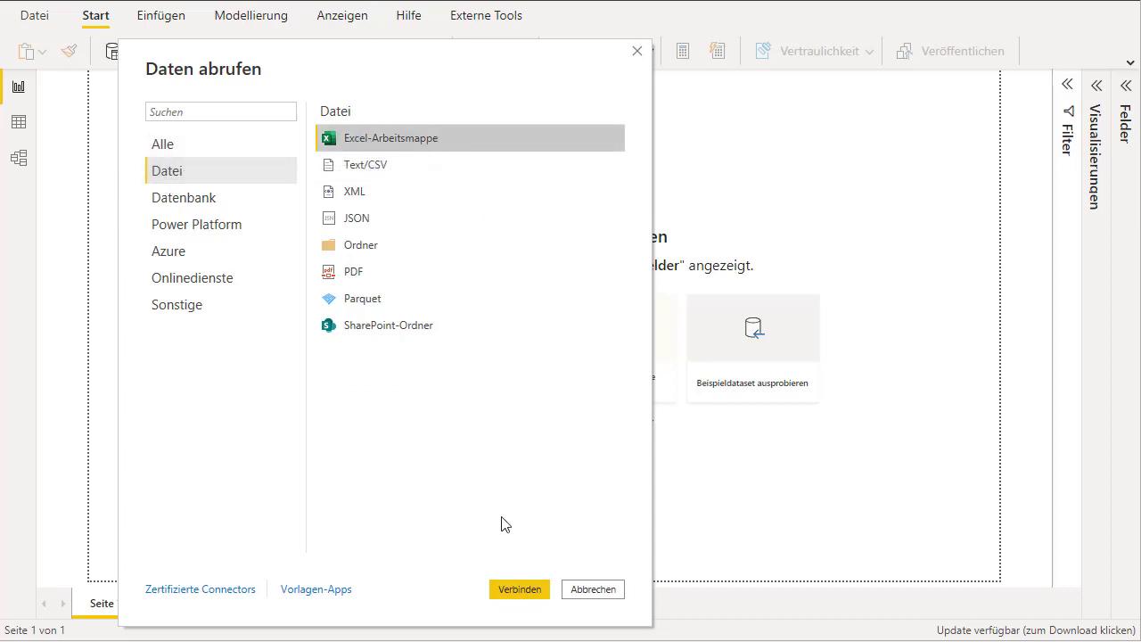
{"action": "left_click", "coordinate": [520, 590]}
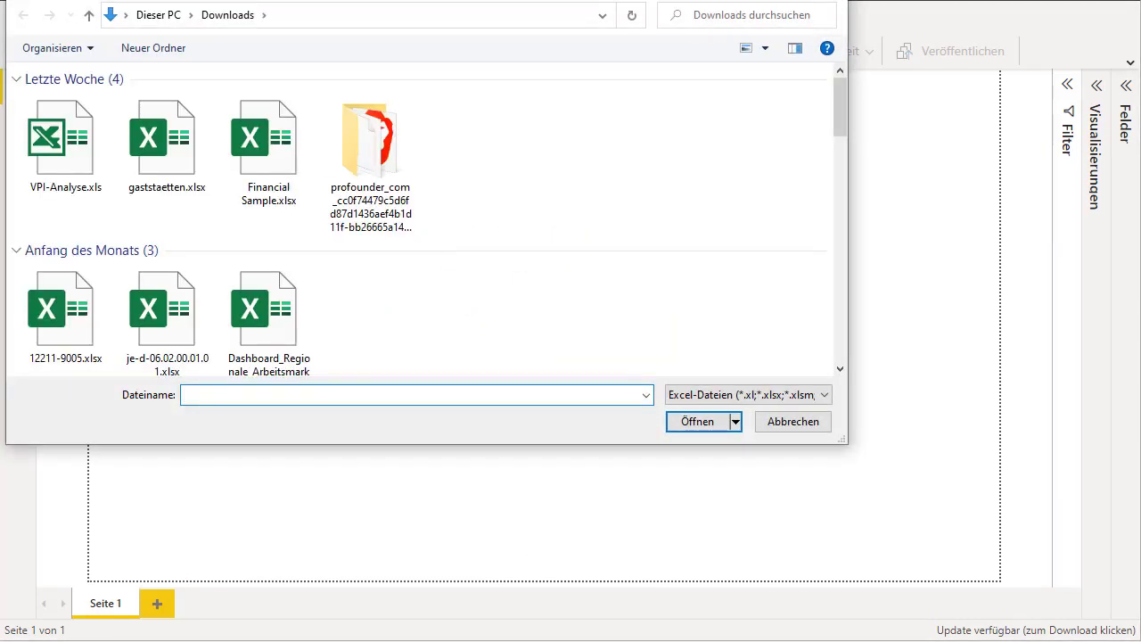
Browse to G:\BI IN DER PRAXIS\SAMPLES\XLSX and open file_example_XLS_10.xls.
{"action": "left_click_drag", "start_coordinate": [396, 7], "coordinate": [457, 86]}
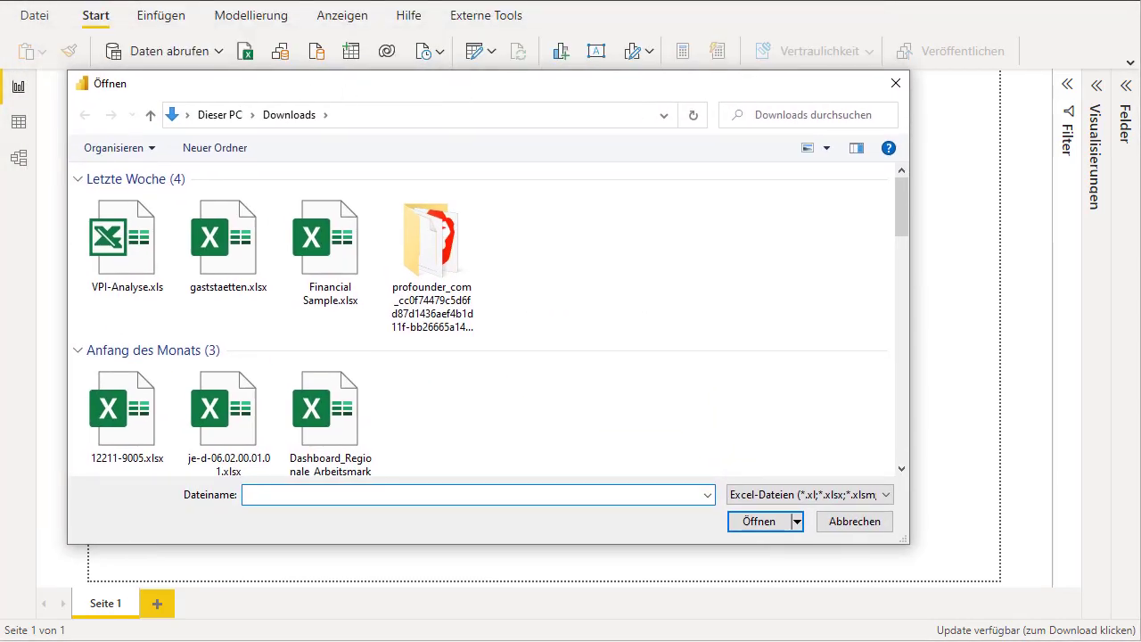
{"action": "left_click", "coordinate": [359, 114]}
{"action": "type", "text": "G:\\BI IN DER PRAXIS\\SAMPLES\\XLSX"}
{"action": "key", "text": "Return"}
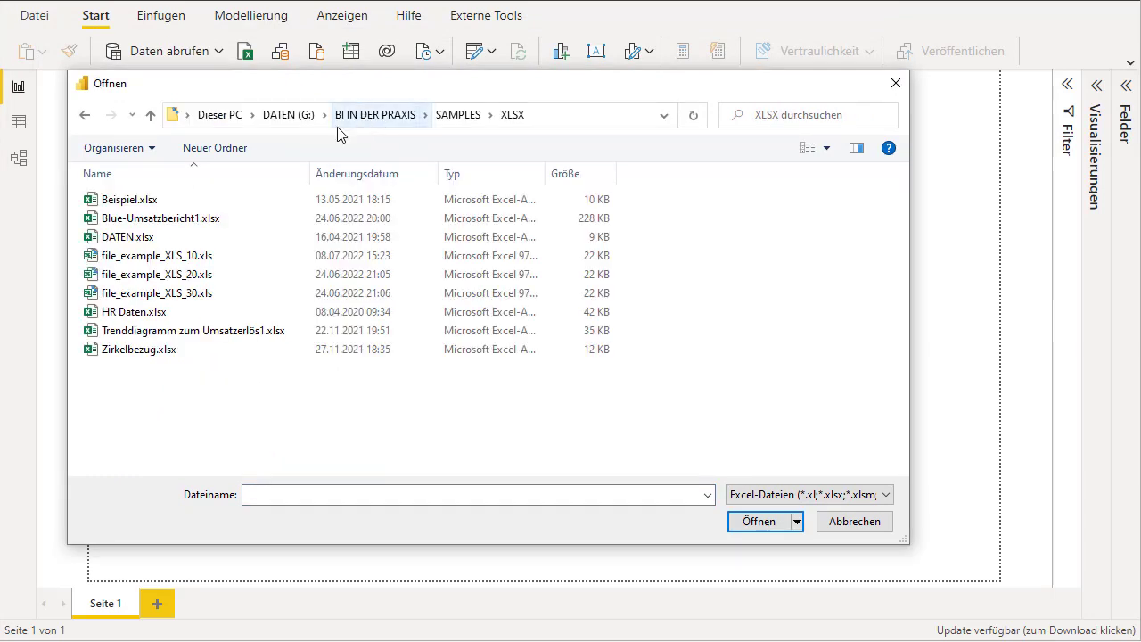
{"action": "left_click", "coordinate": [200, 259]}
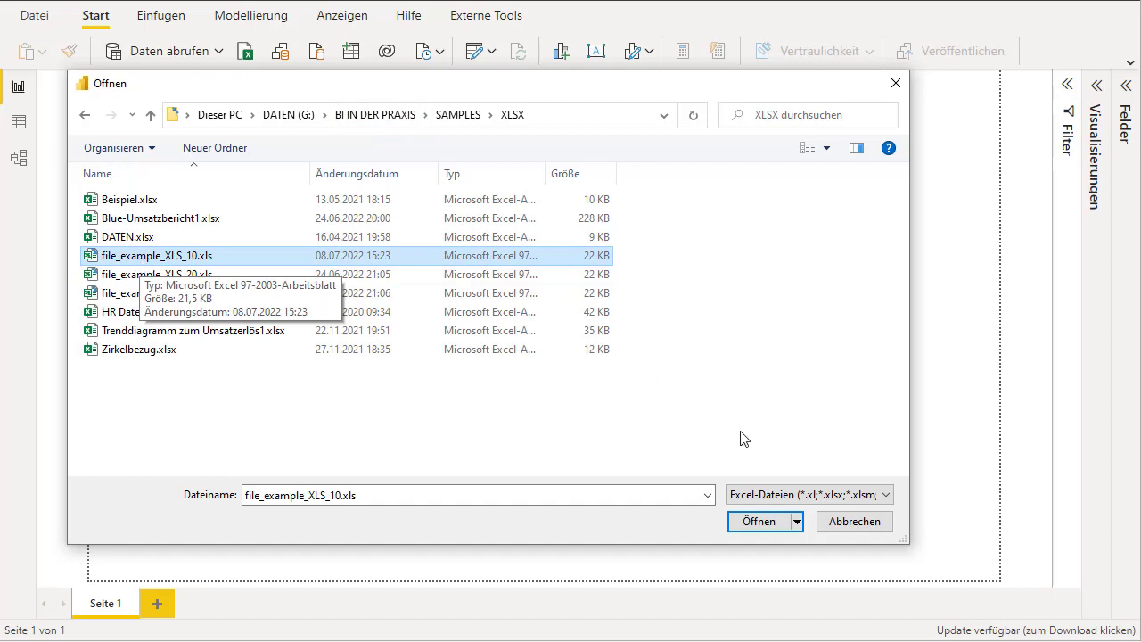
{"action": "left_click", "coordinate": [758, 523]}
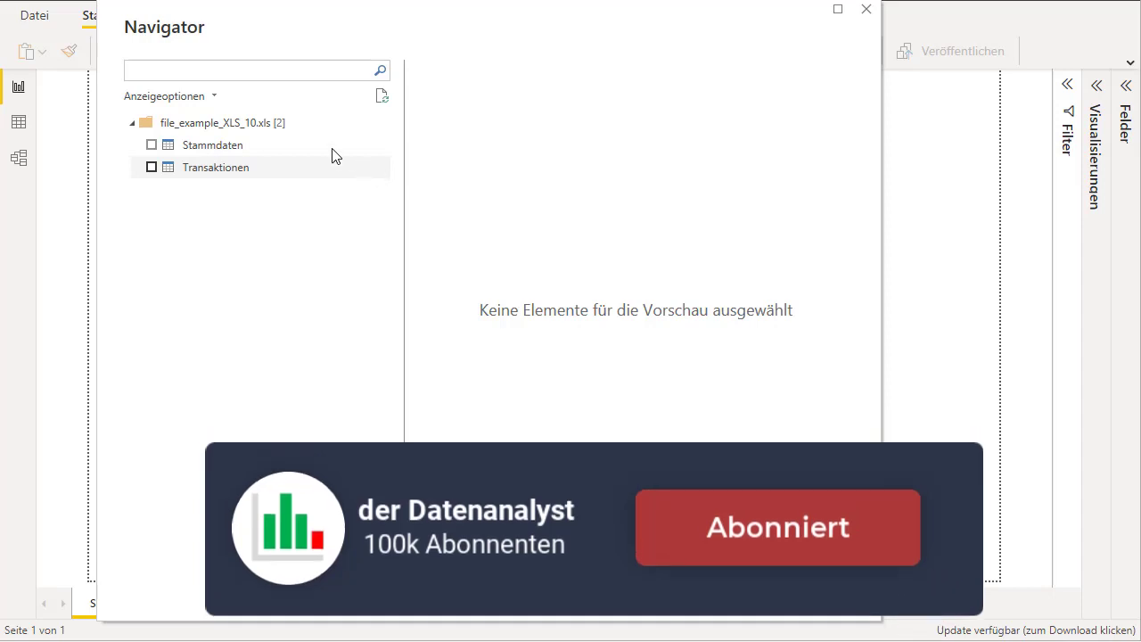
Tick Stammdaten and Transaktionen in the Navigator, preview Stammdaten, and load both tables.
{"action": "left_click", "coordinate": [152, 145]}
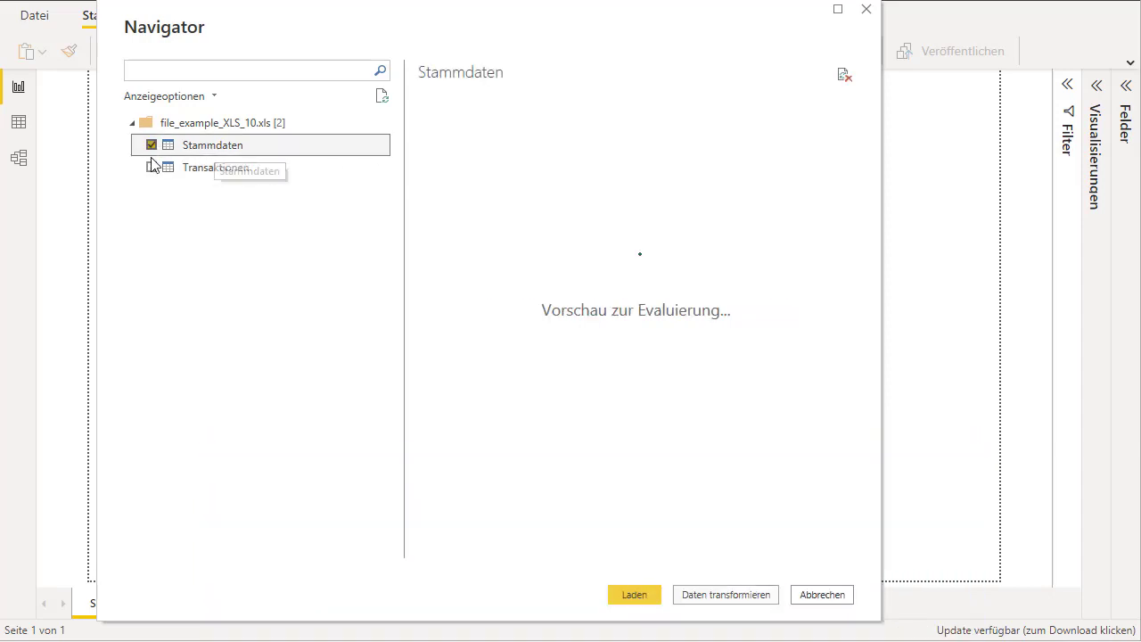
{"action": "left_click", "coordinate": [151, 167]}
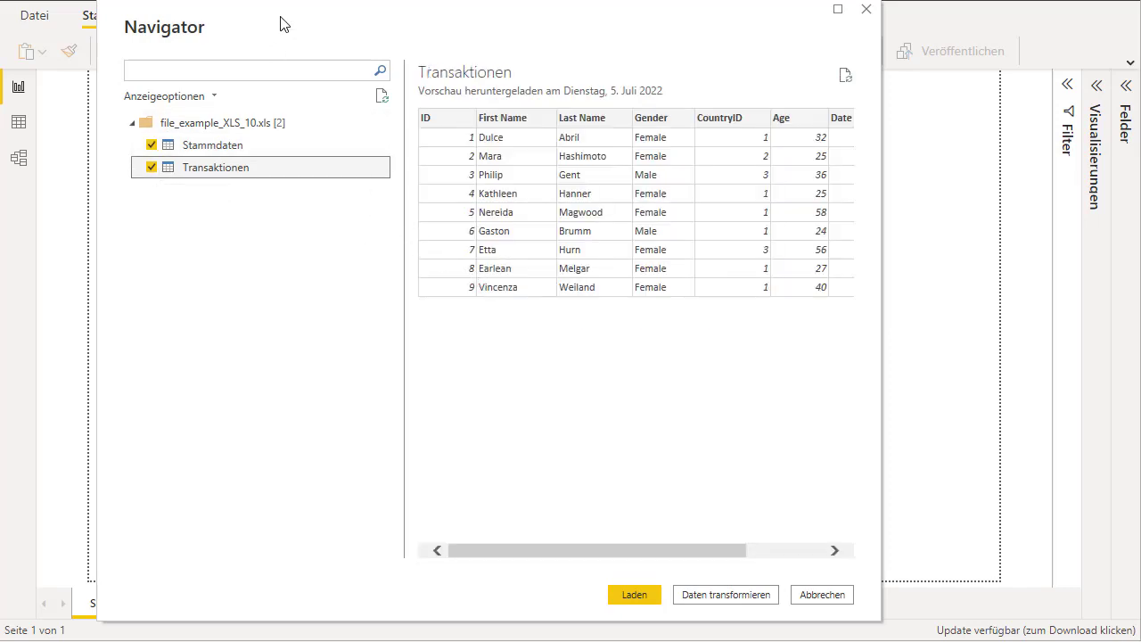
{"action": "left_click", "coordinate": [225, 150]}
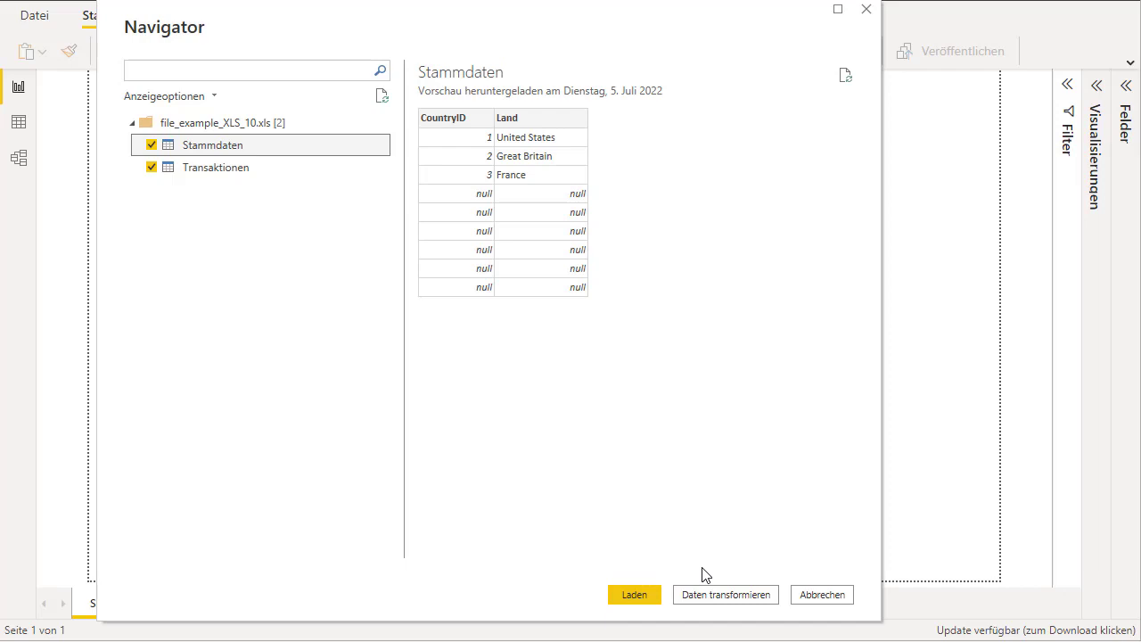
{"action": "left_click", "coordinate": [630, 601]}
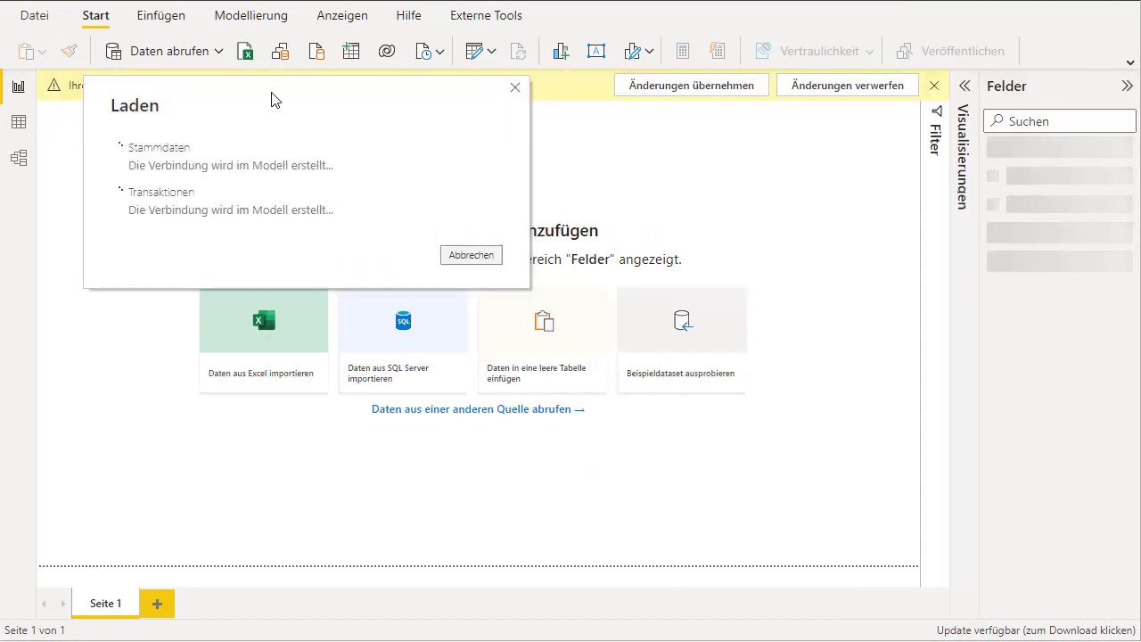
After loading, expand Stammdaten and Transaktionen in the Felder pane and widen the pane.
{"action": "left_click_drag", "start_coordinate": [271, 98], "coordinate": [296, 150]}
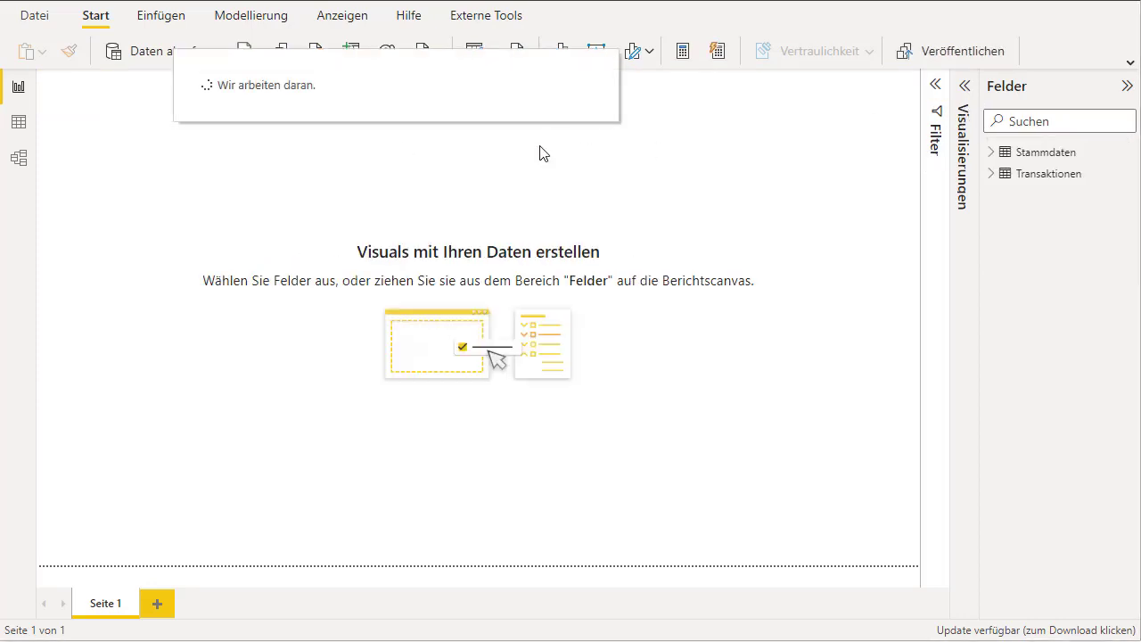
{"action": "left_click", "coordinate": [997, 156]}
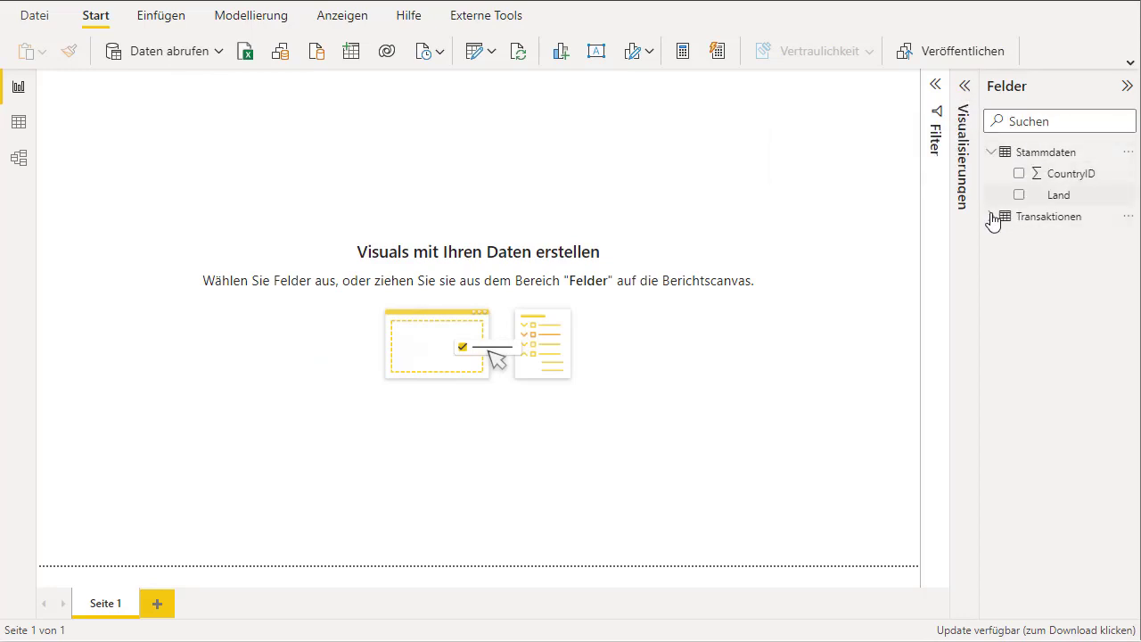
{"action": "left_click", "coordinate": [992, 217]}
{"action": "left_click_drag", "start_coordinate": [980, 173], "coordinate": [913, 175]}
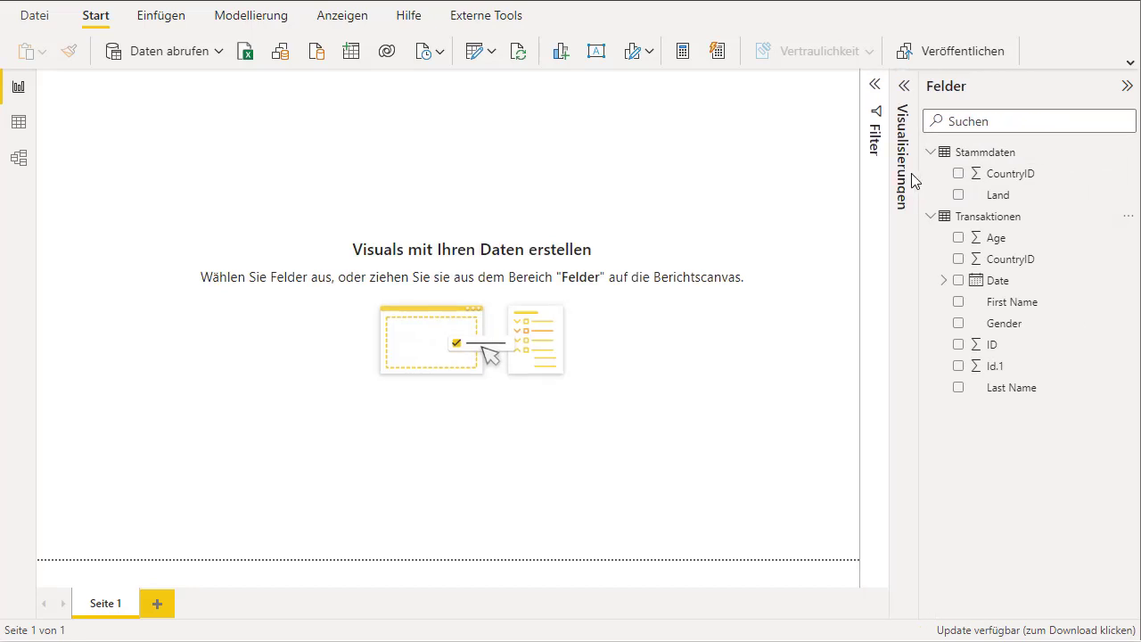
Place an empty table visual on the page, enlarge it, and collapse the filter pane.
{"action": "left_click", "coordinate": [894, 100]}
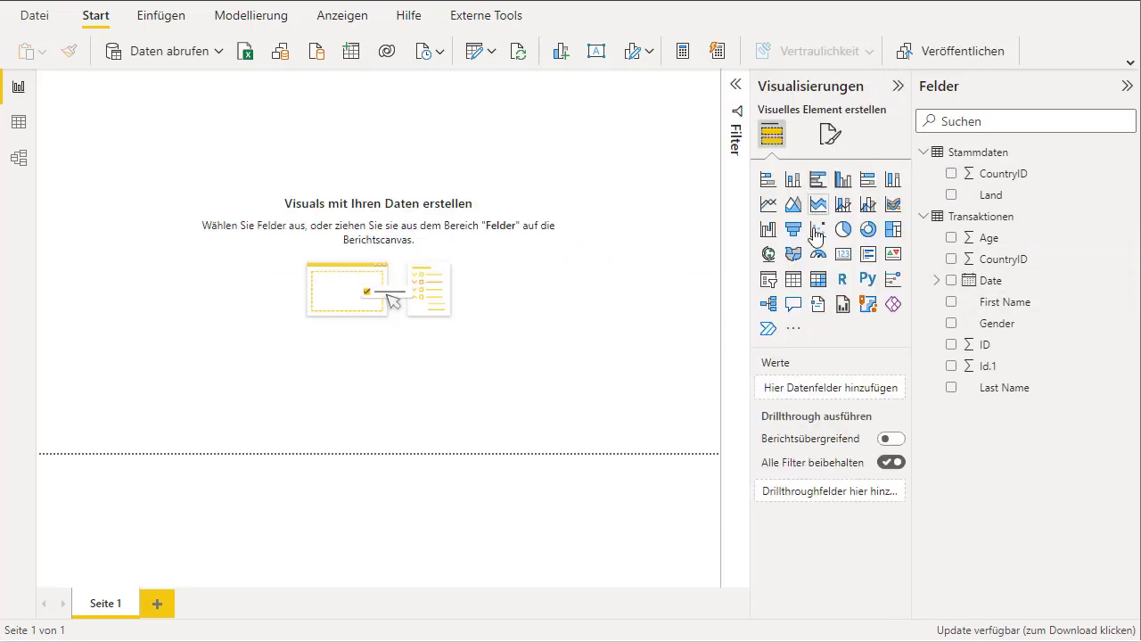
{"action": "left_click", "coordinate": [796, 285]}
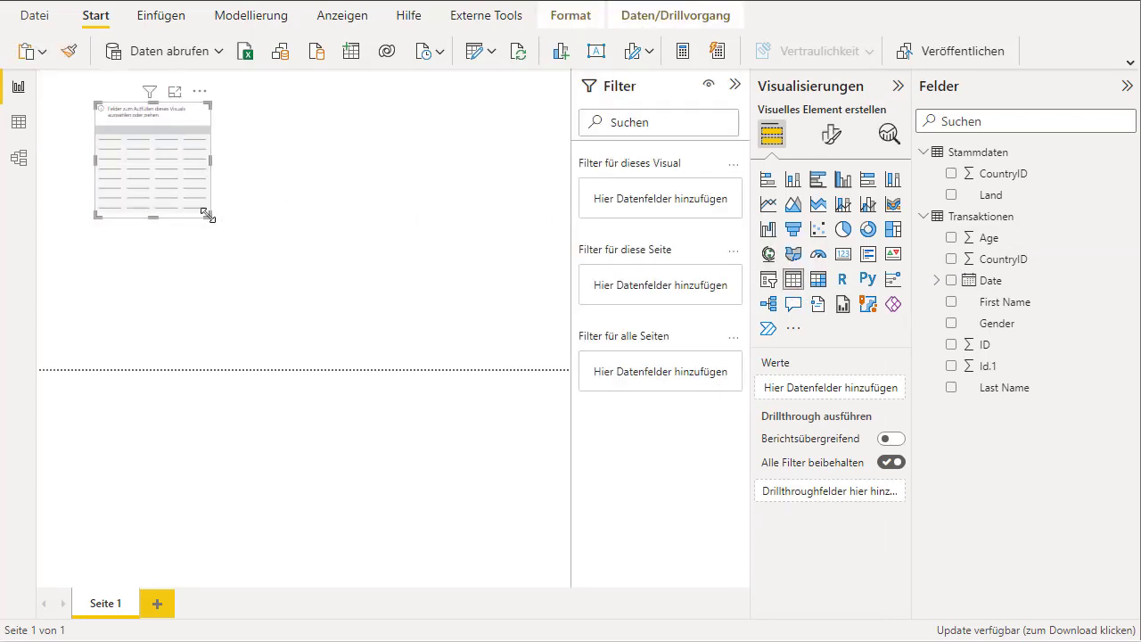
{"action": "left_click_drag", "start_coordinate": [207, 216], "coordinate": [401, 328]}
{"action": "left_click", "coordinate": [735, 84]}
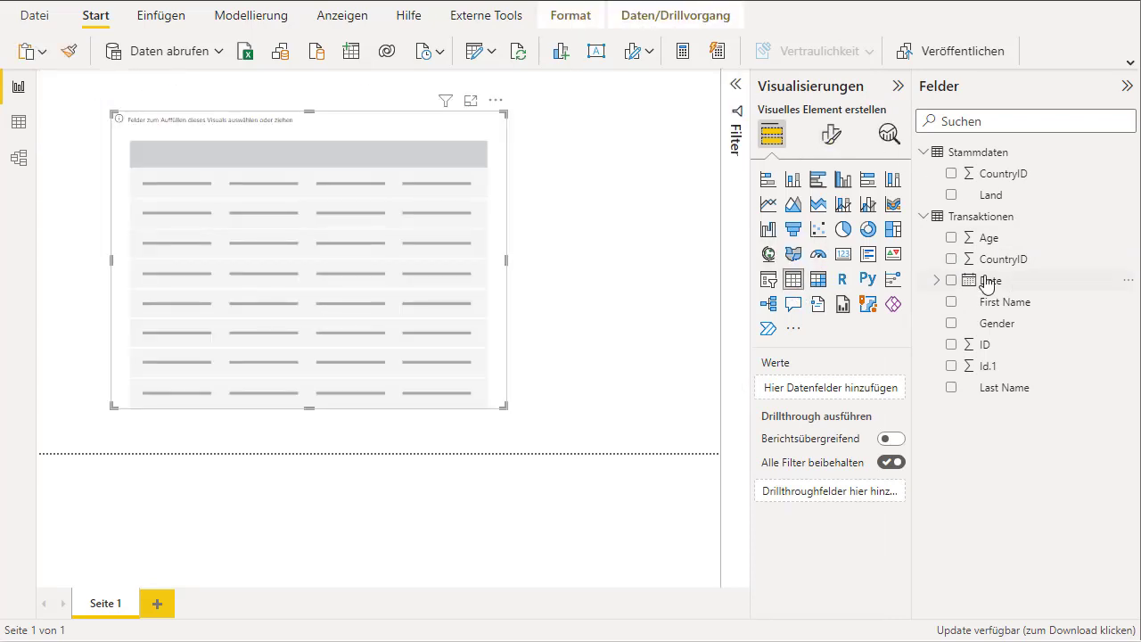
Add Age, Date, First Name and Gender from Transaktionen to the table.
{"action": "left_click", "coordinate": [951, 238]}
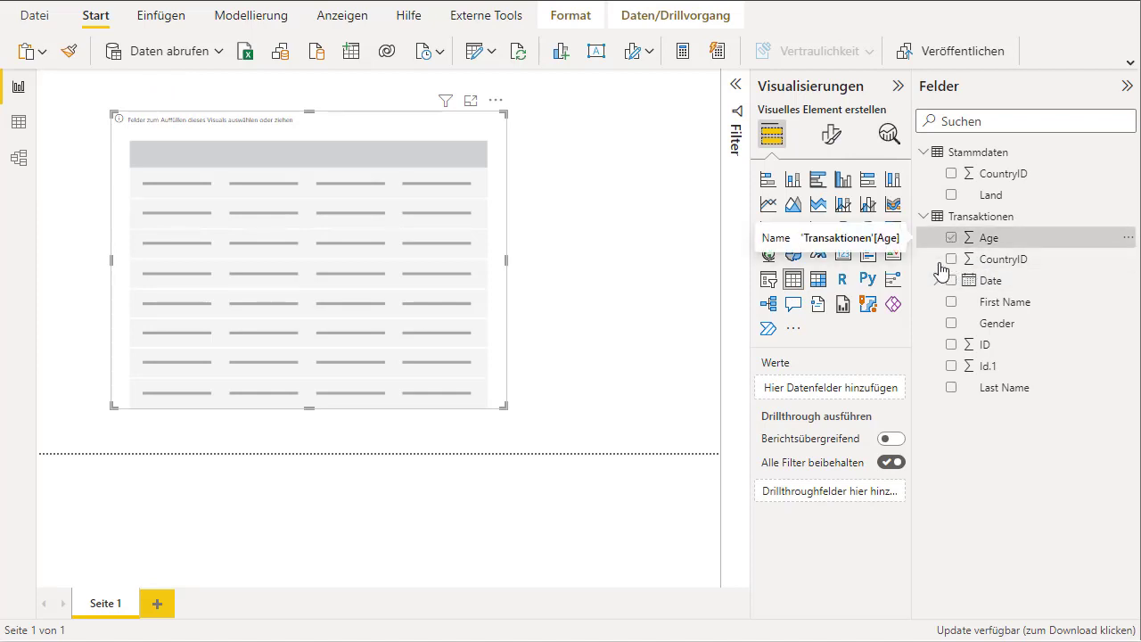
{"action": "left_click", "coordinate": [950, 279]}
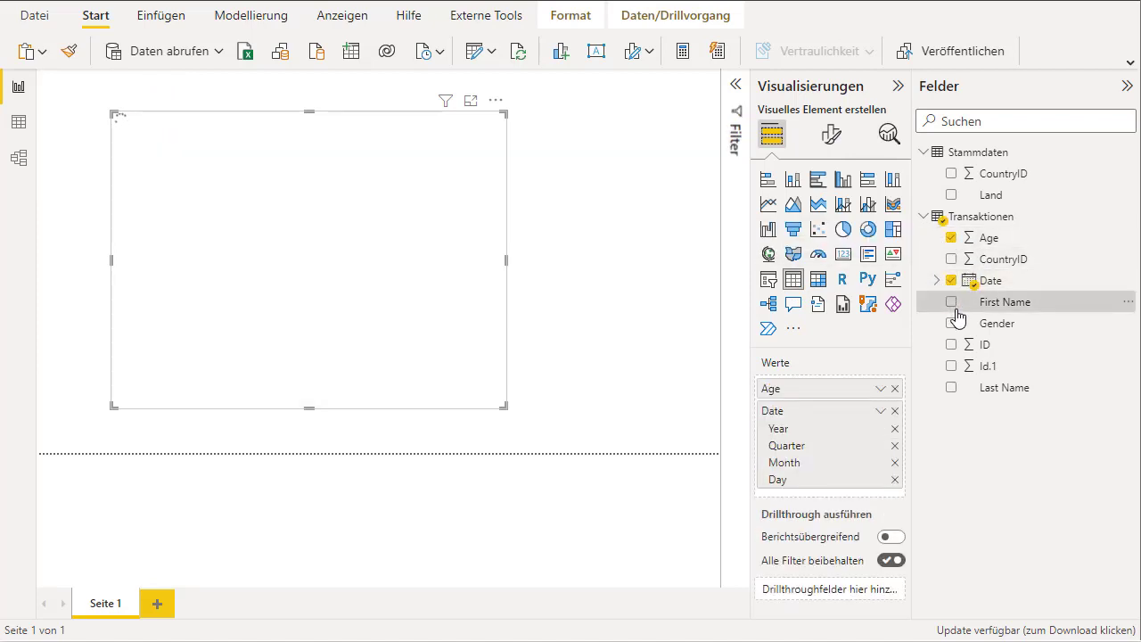
{"action": "left_click", "coordinate": [952, 303]}
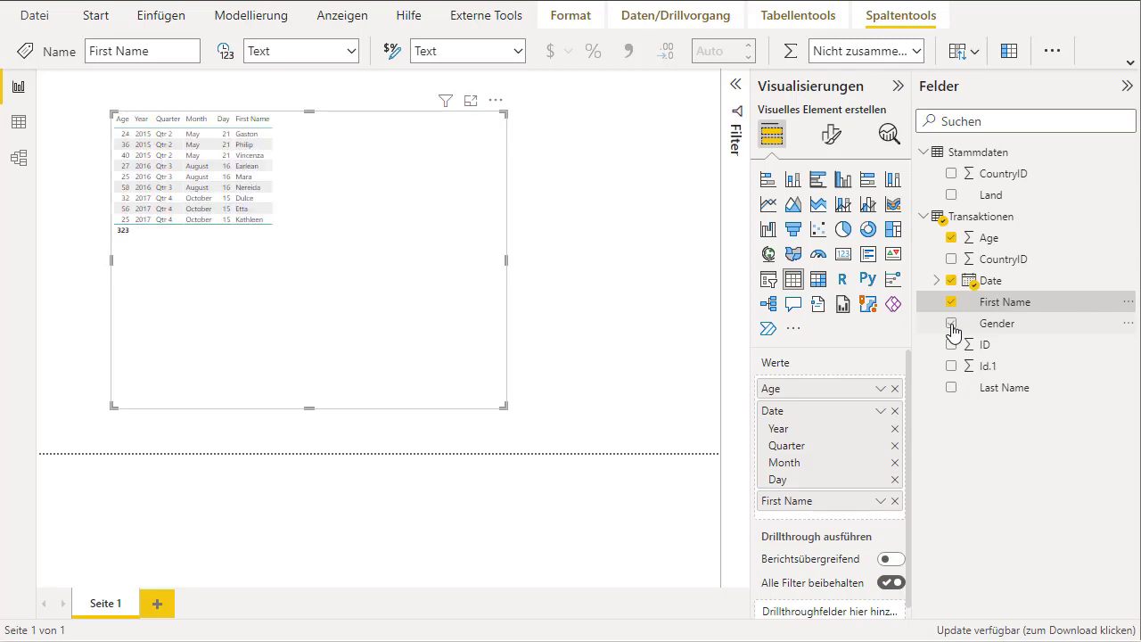
{"action": "left_click", "coordinate": [951, 324]}
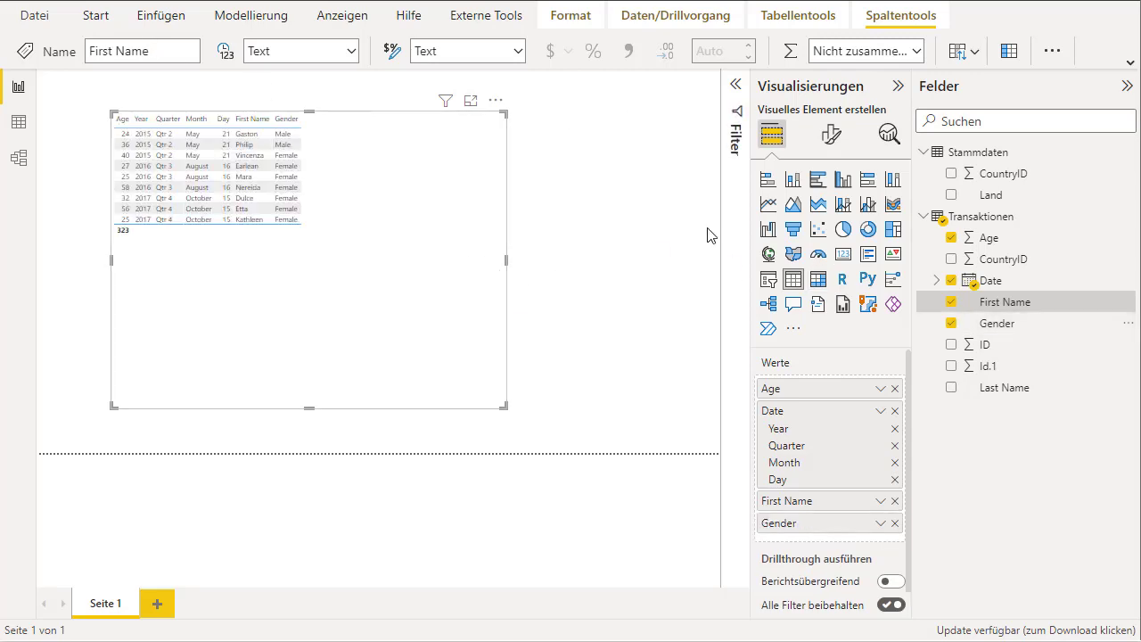
Collapse the Visualisierungen pane and shrink the table visual to fit its columns.
{"action": "left_click", "coordinate": [897, 87]}
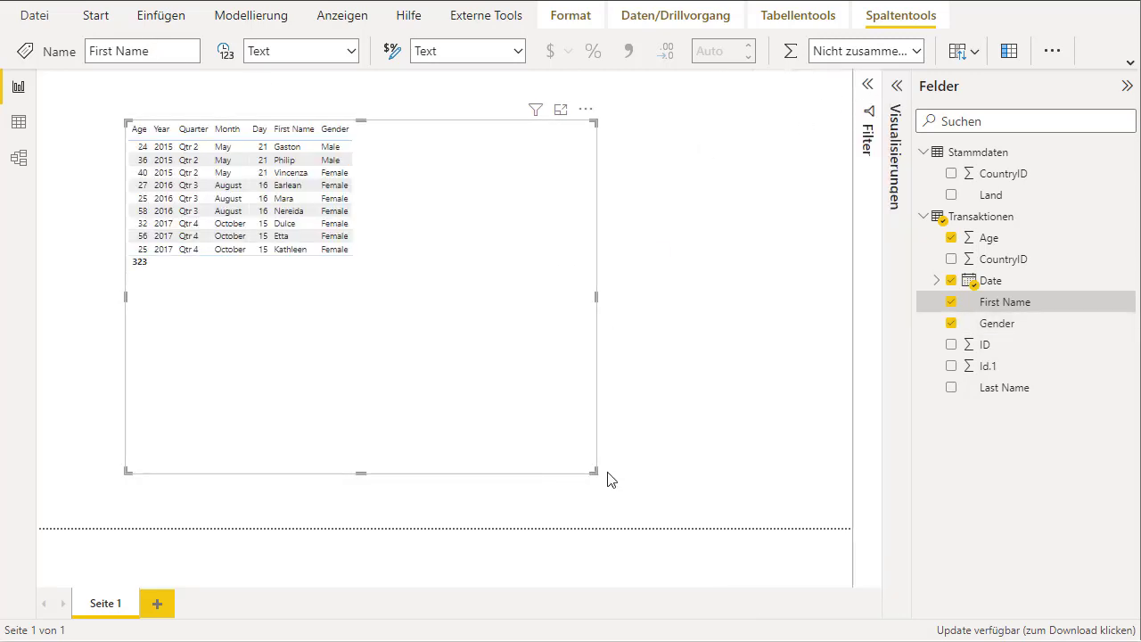
{"action": "left_click_drag", "start_coordinate": [599, 478], "coordinate": [443, 349]}
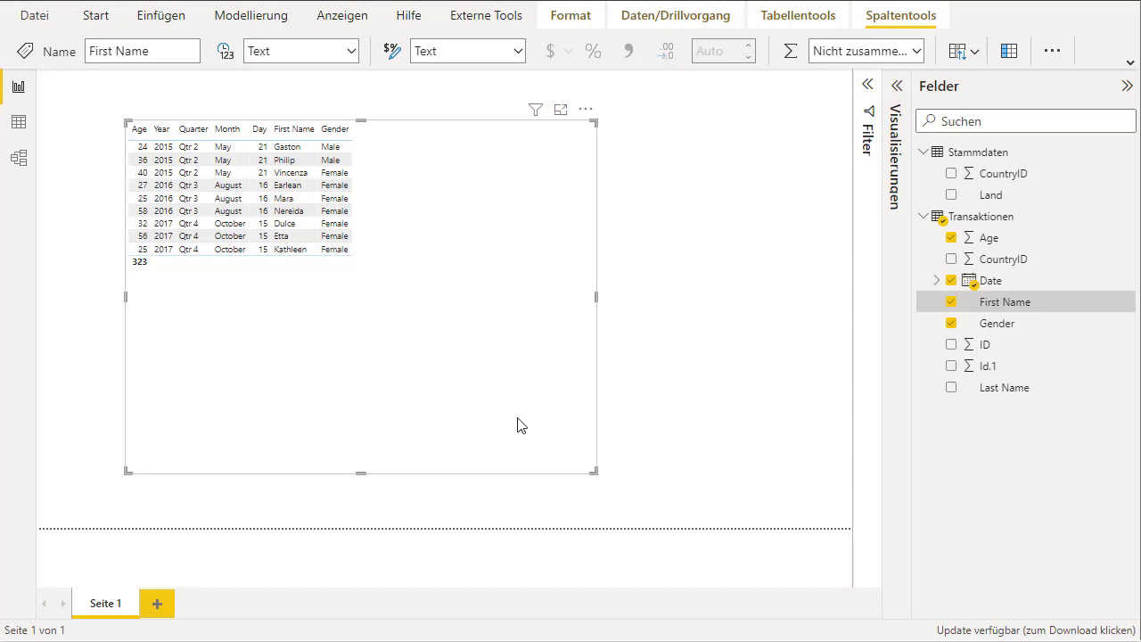
{"action": "left_click", "coordinate": [111, 20]}
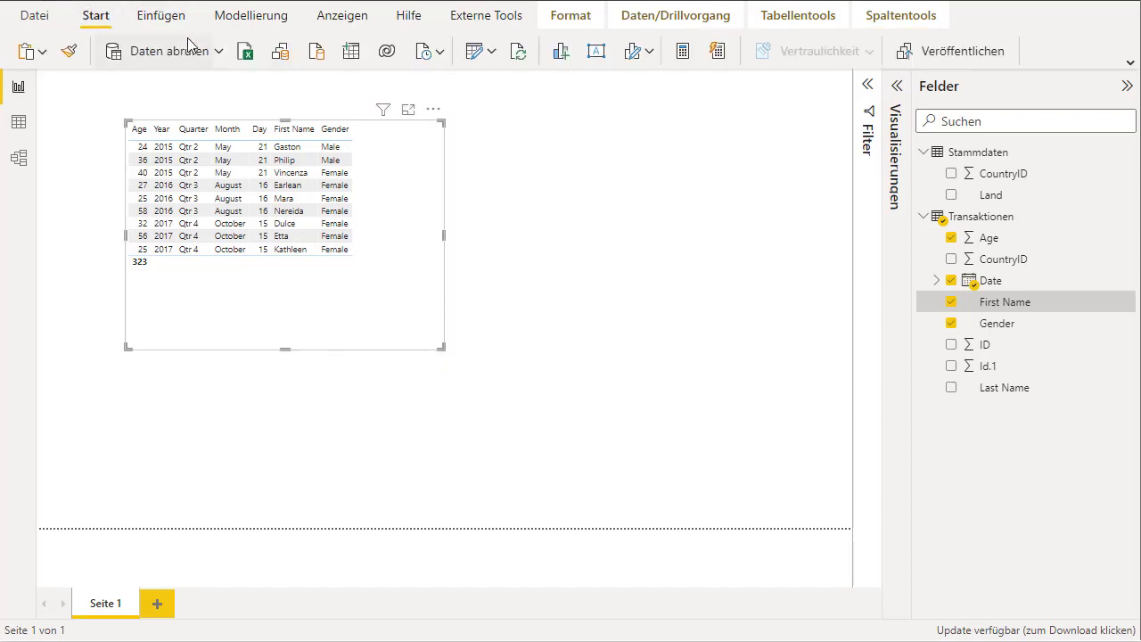
{"action": "left_click", "coordinate": [342, 16]}
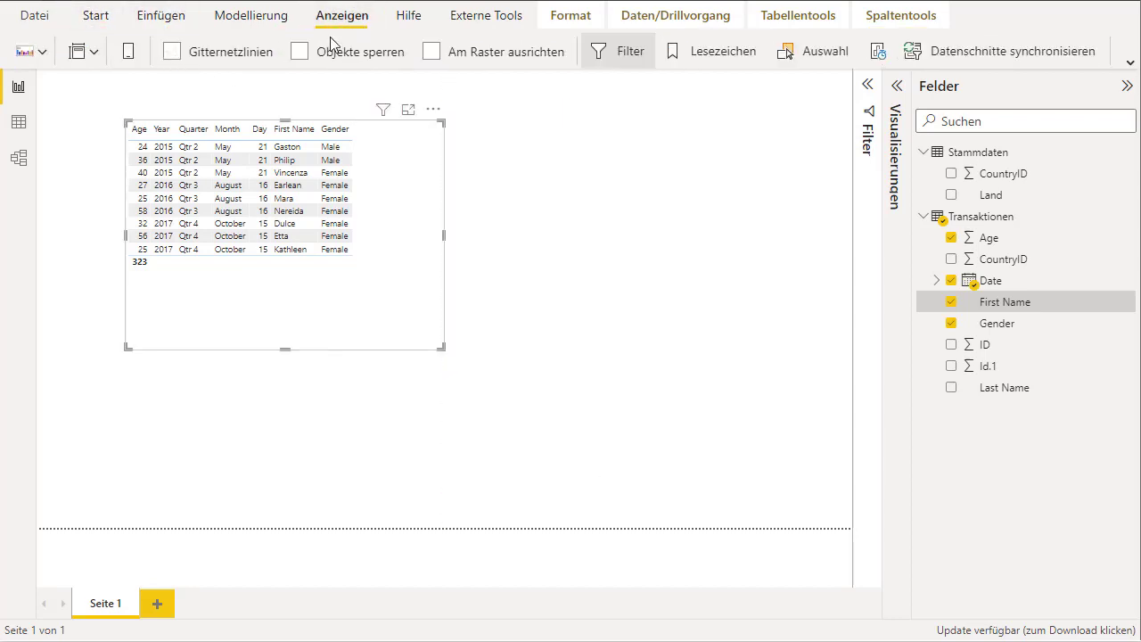
Set the page view to Tatsächliche Größe and enlarge the table visual.
{"action": "left_click", "coordinate": [95, 54]}
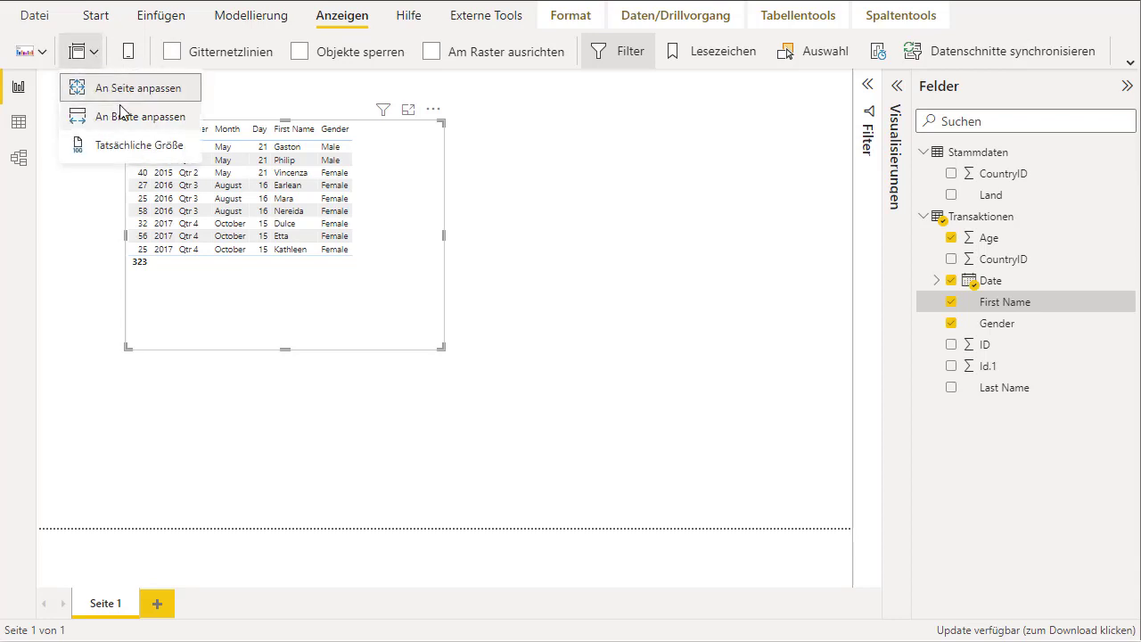
{"action": "left_click", "coordinate": [117, 145]}
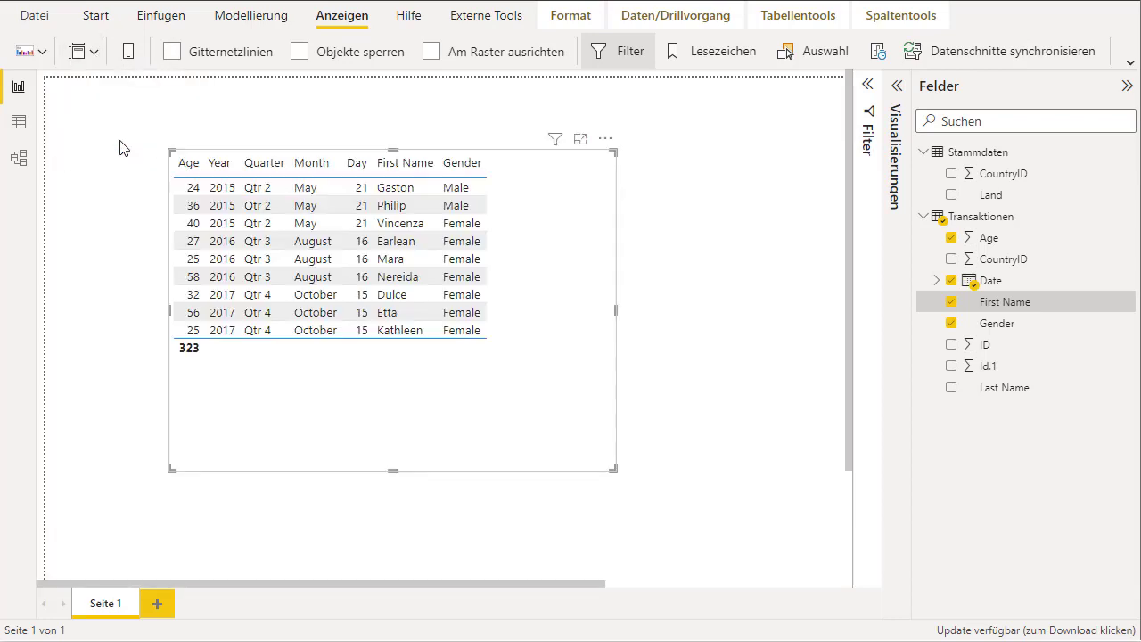
{"action": "left_click_drag", "start_coordinate": [614, 468], "coordinate": [715, 529]}
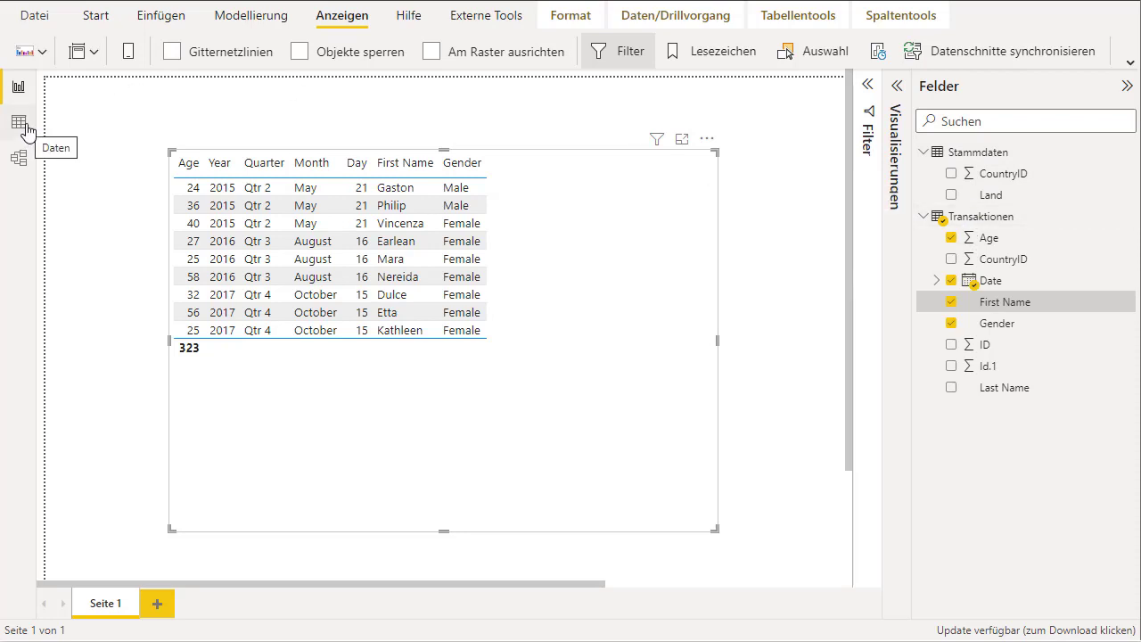
In Model view, link Transaktionen.CountryID to Stammdaten.CountryID, then switch to Data view.
{"action": "left_click", "coordinate": [20, 162]}
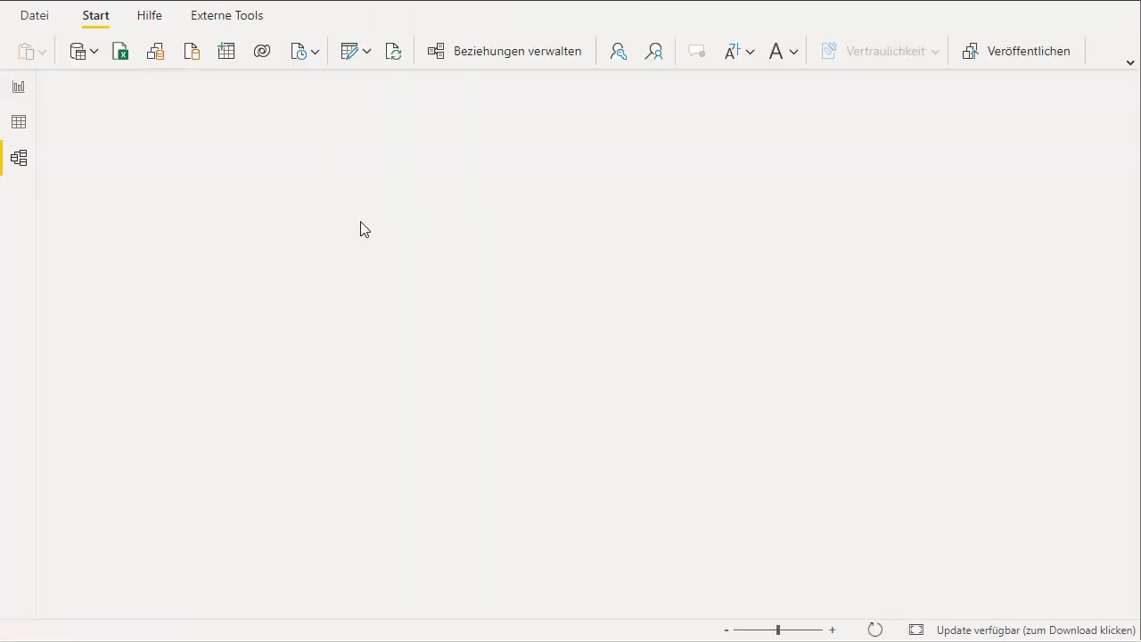
{"action": "left_click", "coordinate": [873, 93]}
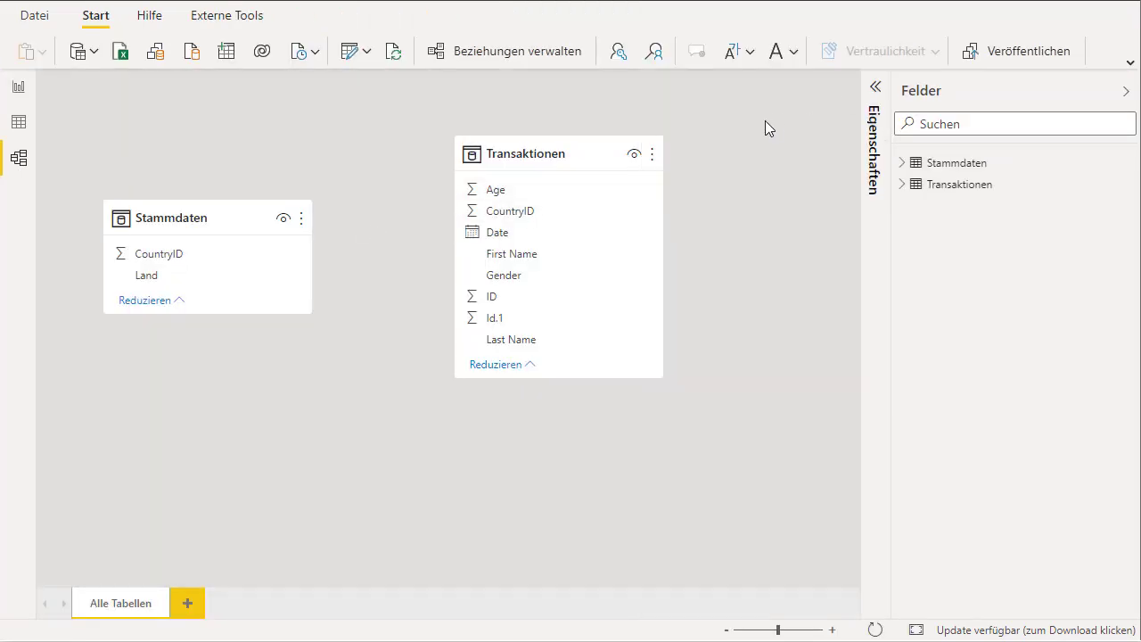
{"action": "left_click_drag", "start_coordinate": [311, 314], "coordinate": [339, 413]}
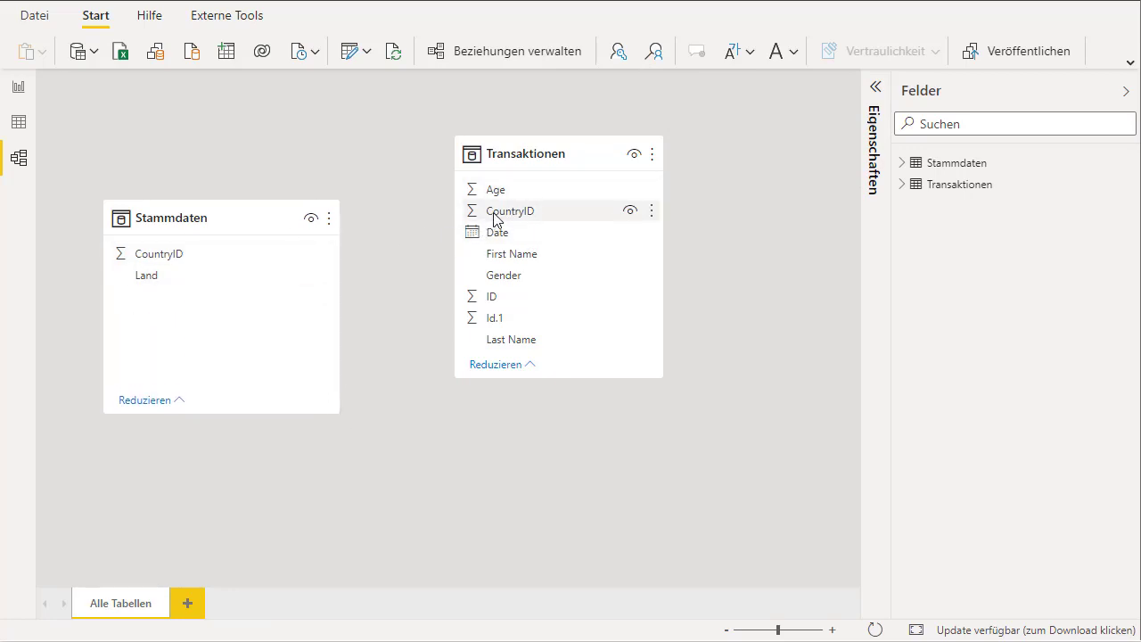
{"action": "left_click_drag", "start_coordinate": [495, 214], "coordinate": [254, 254]}
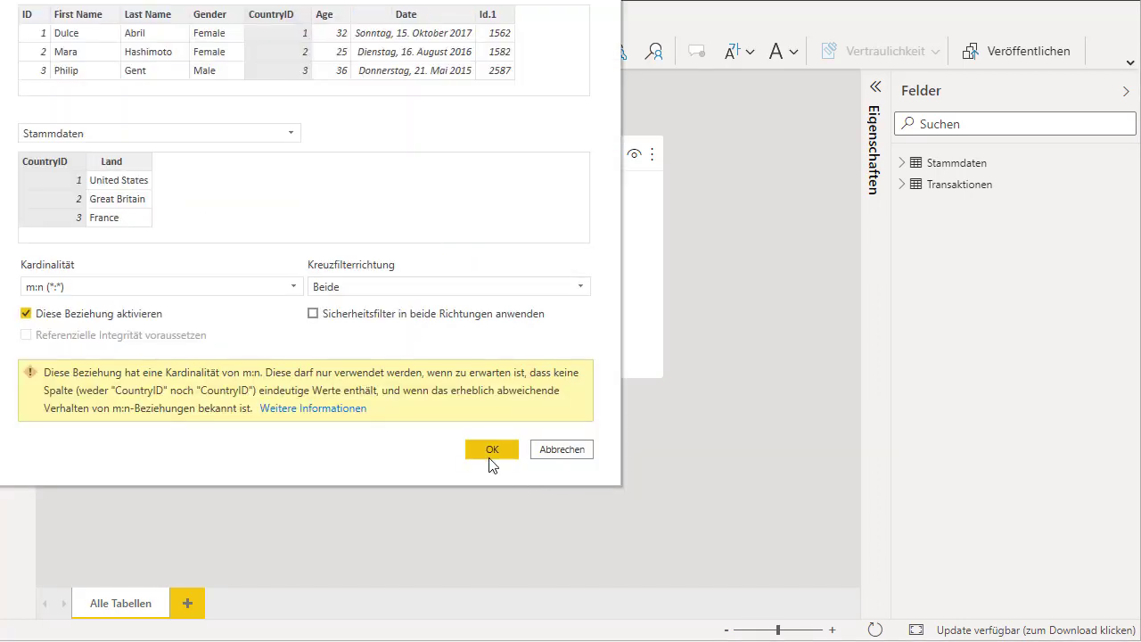
{"action": "left_click", "coordinate": [497, 450]}
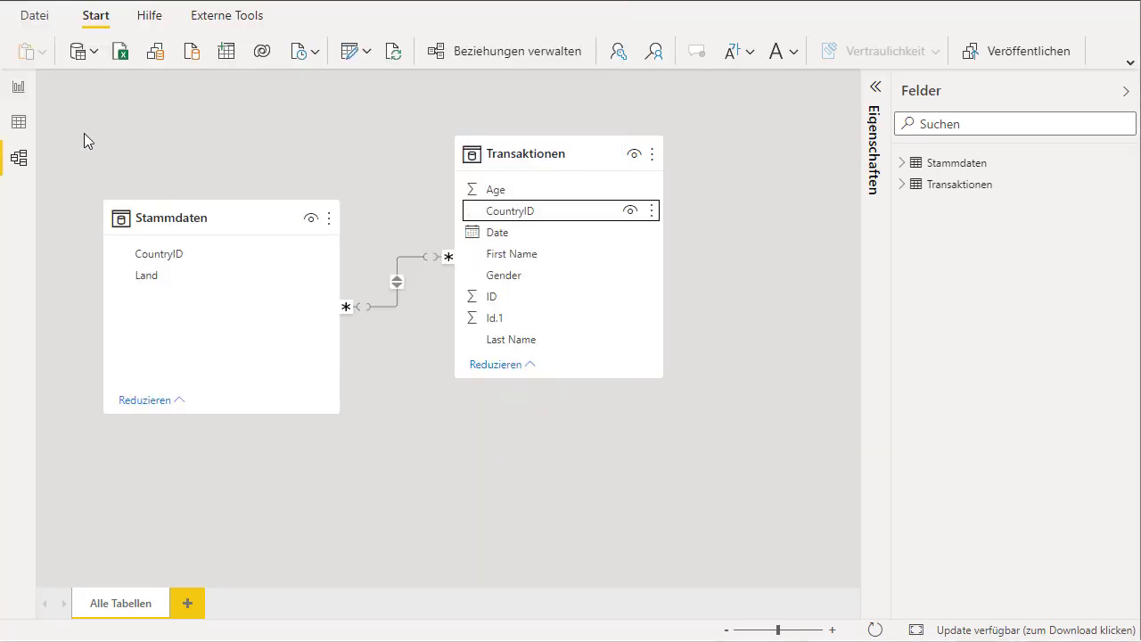
{"action": "left_click", "coordinate": [21, 122]}
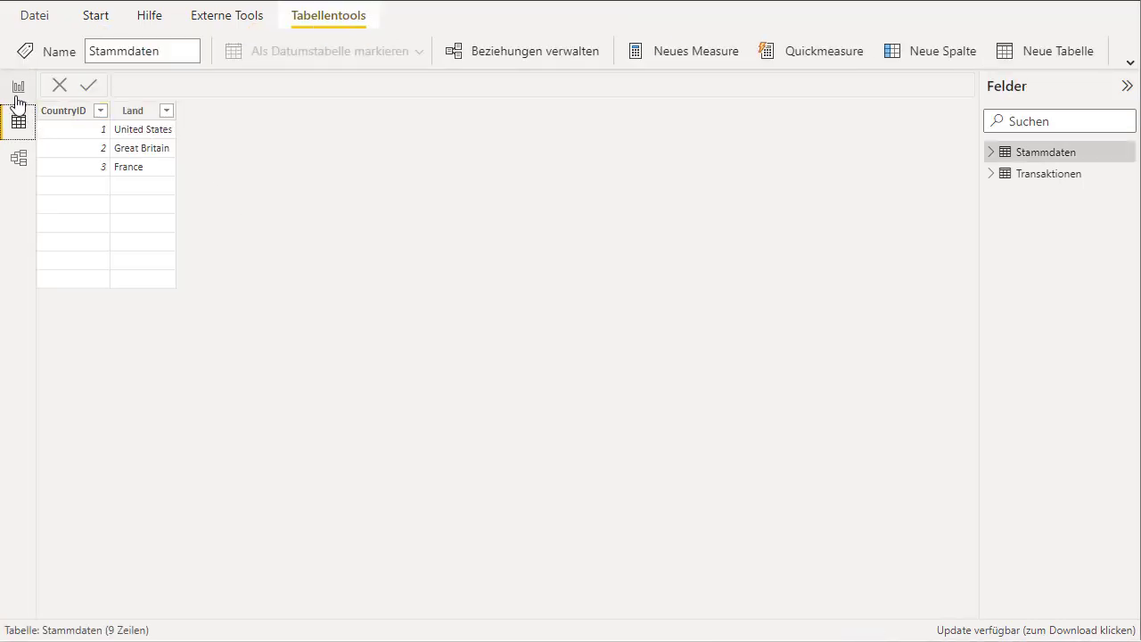
Back in Report view, add Stammdaten's Land column to the table visual.
{"action": "left_click", "coordinate": [17, 89]}
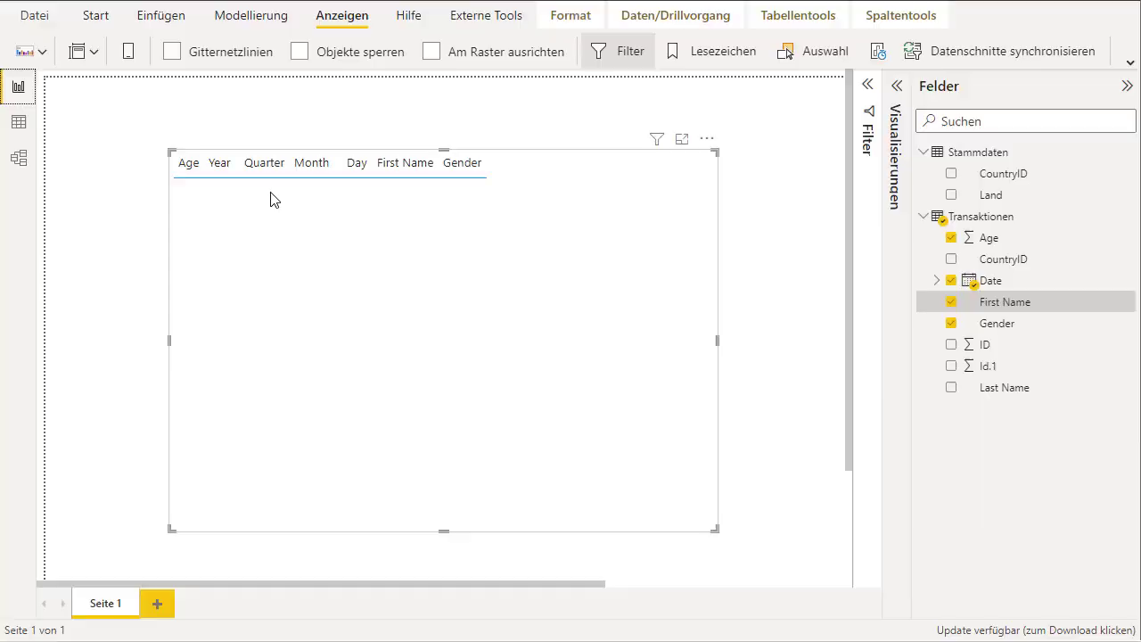
{"action": "left_click", "coordinate": [951, 195]}
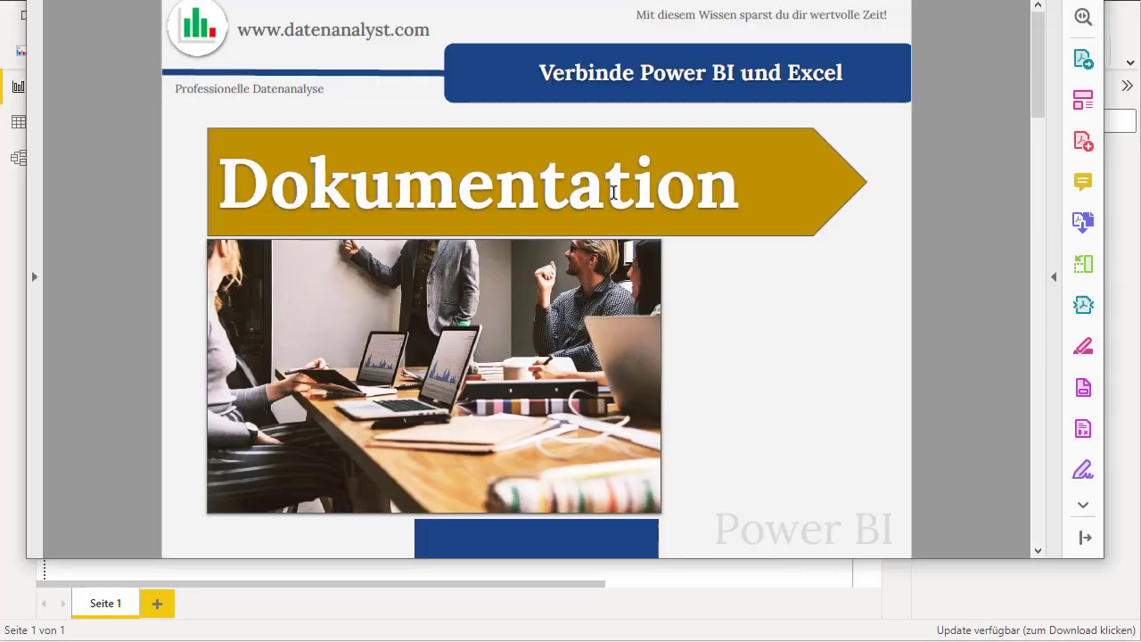
Scroll the documentation PDF down to page 3, 'Verbinde Power BI und Excel'.
{"action": "scroll", "coordinate": [525, 251], "scroll_direction": "down", "scroll_amount": 3}
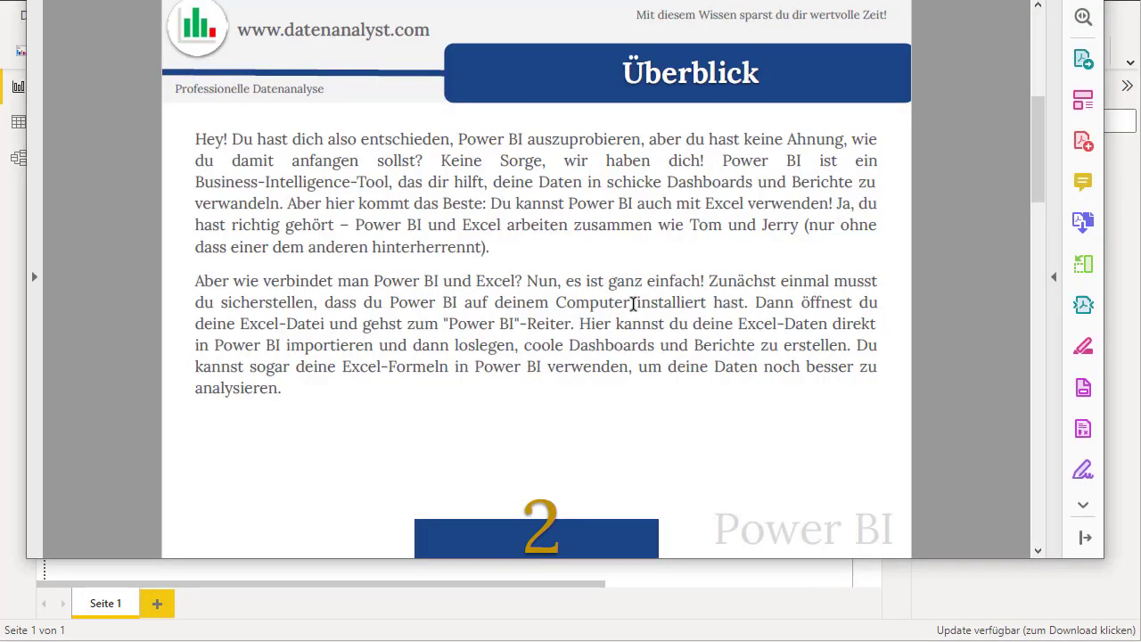
{"action": "scroll", "coordinate": [644, 303], "scroll_direction": "down", "scroll_amount": 3}
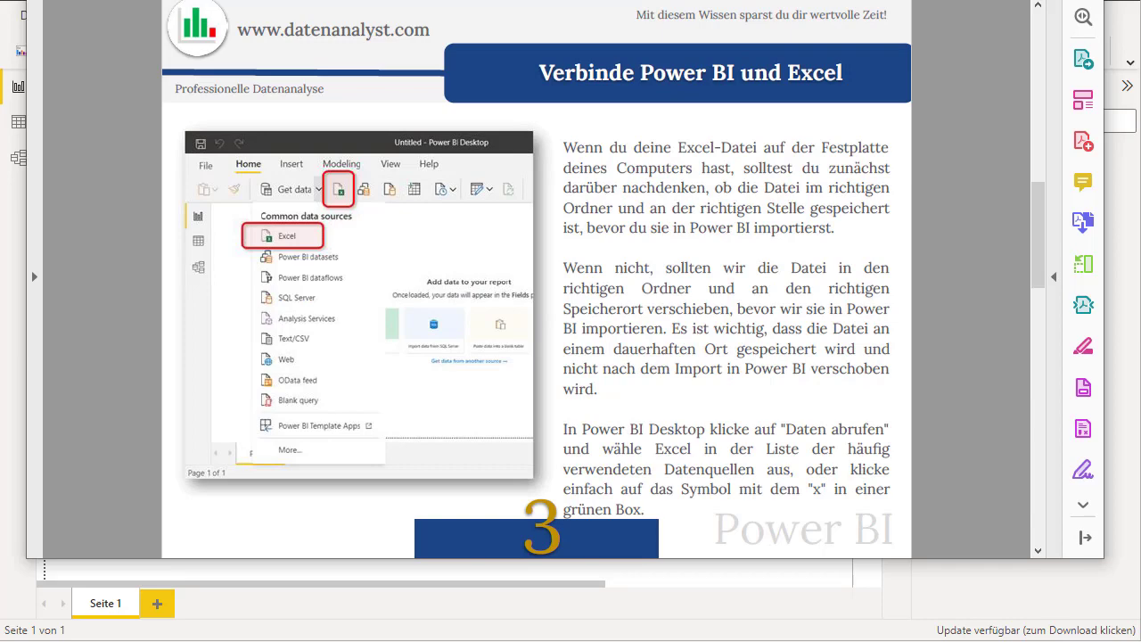